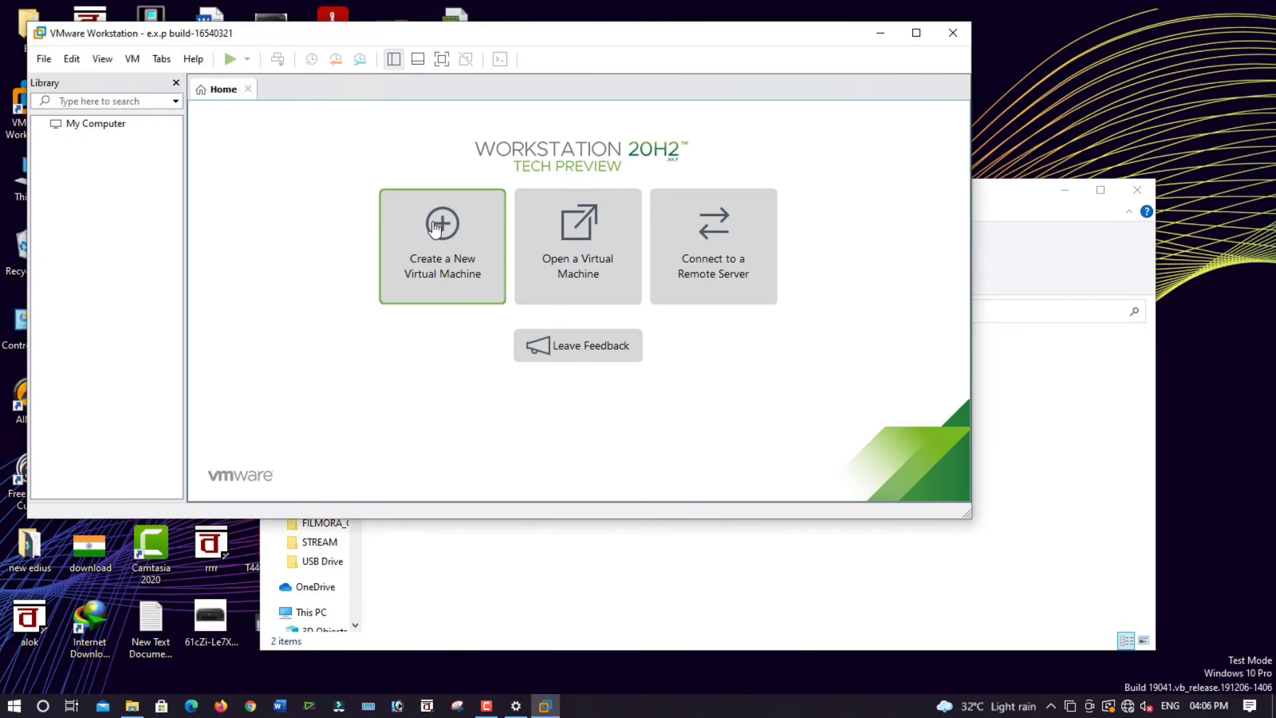
Step: Start a new virtual machine with the Custom (advanced) configuration and Workstation Beta hardware compatibility
click(436, 228)
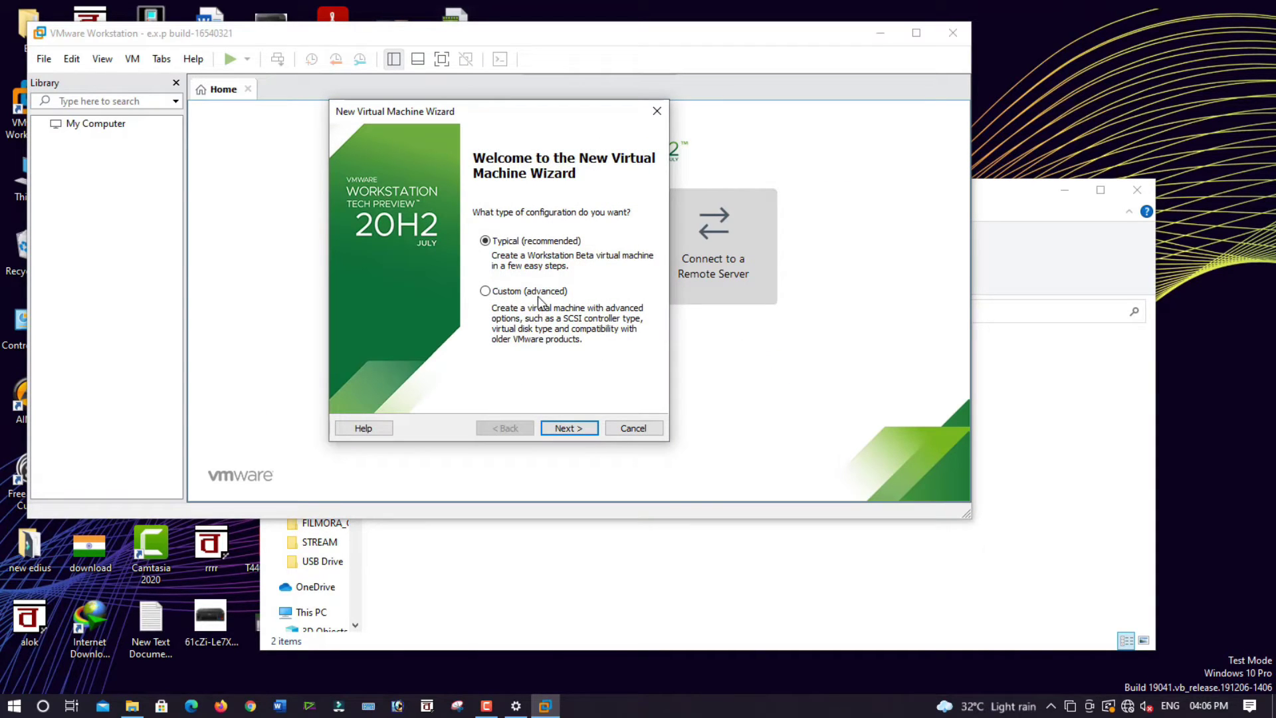
click(565, 427)
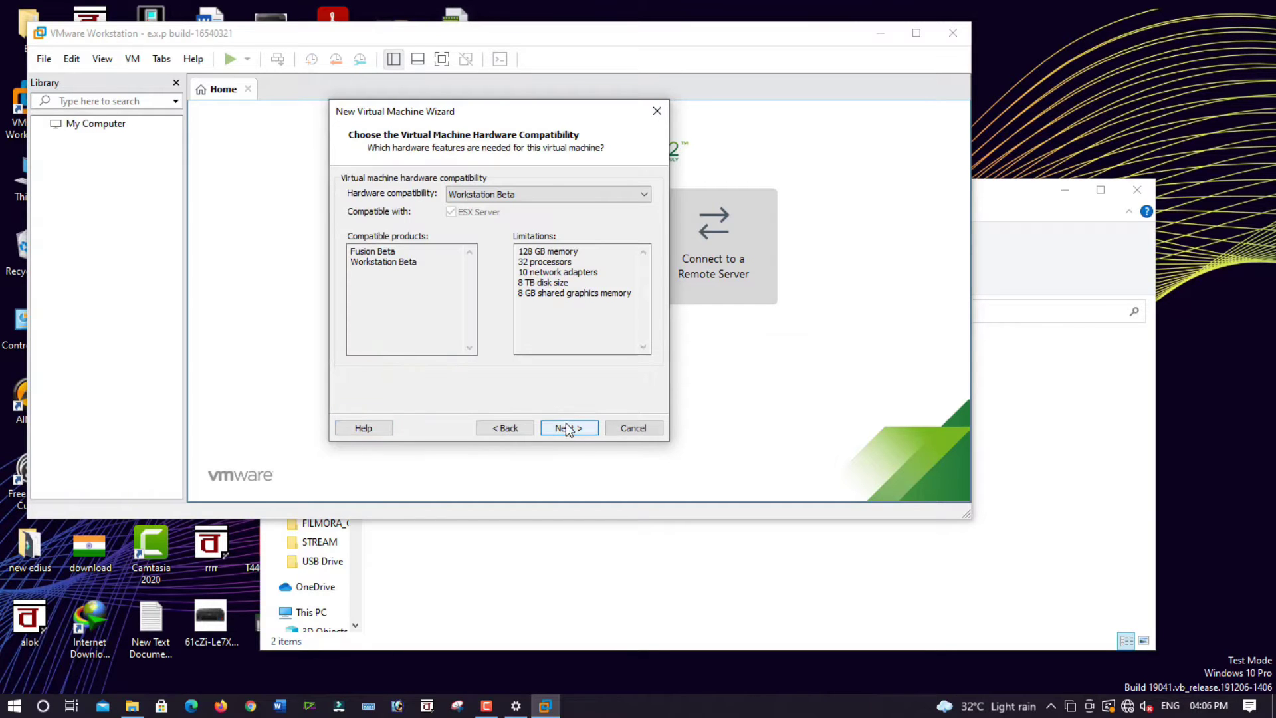
click(522, 194)
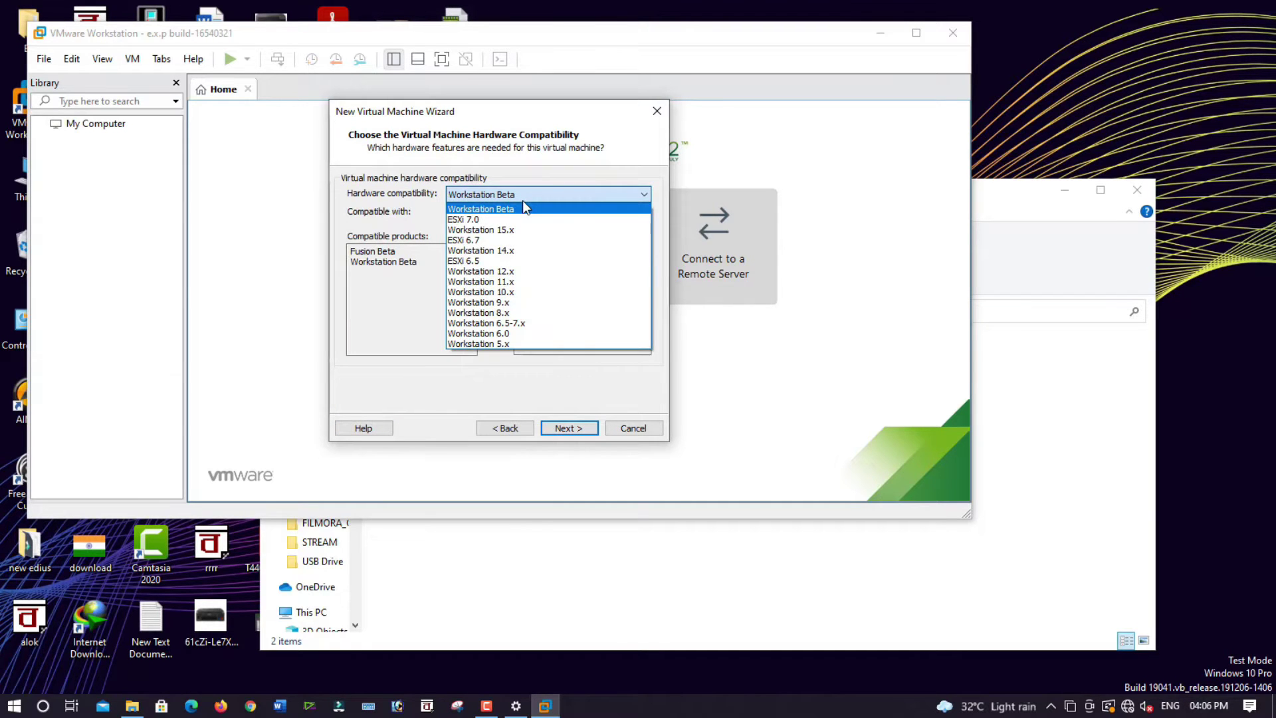
click(524, 207)
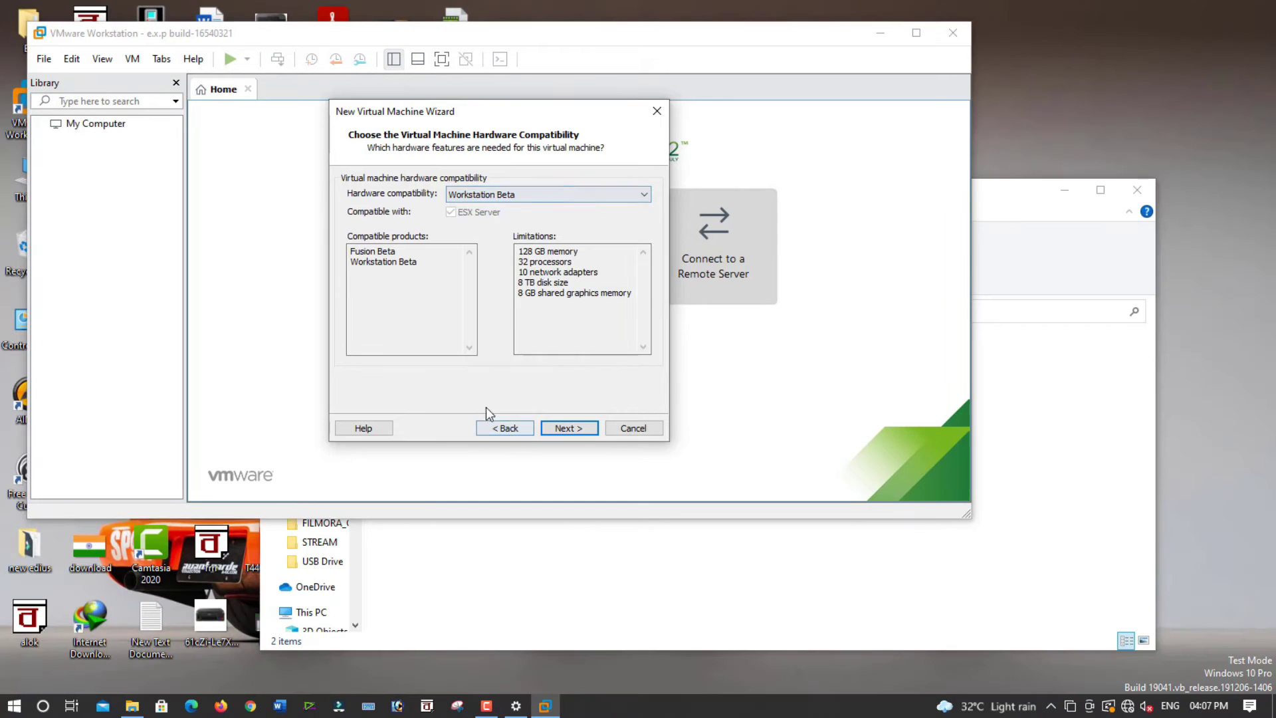
click(572, 430)
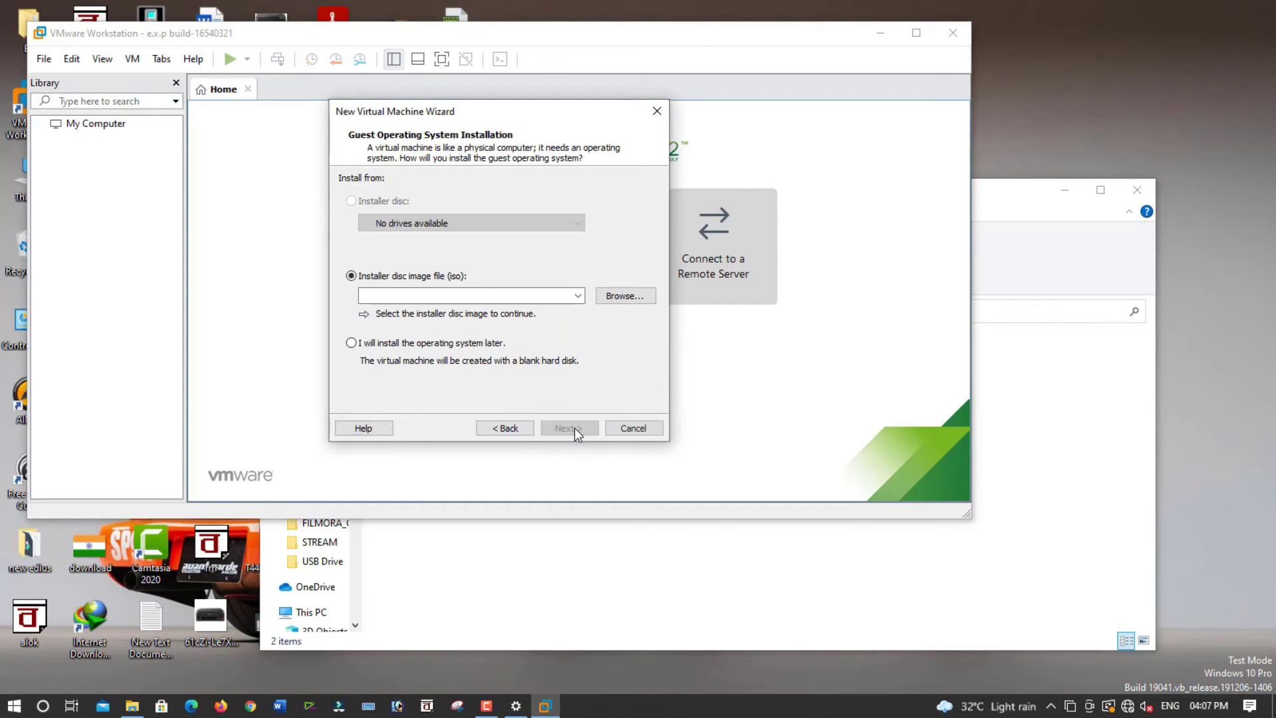
Step: Use WIN11.iso from the WIN folder on the Desktop as the installer disc image
click(621, 296)
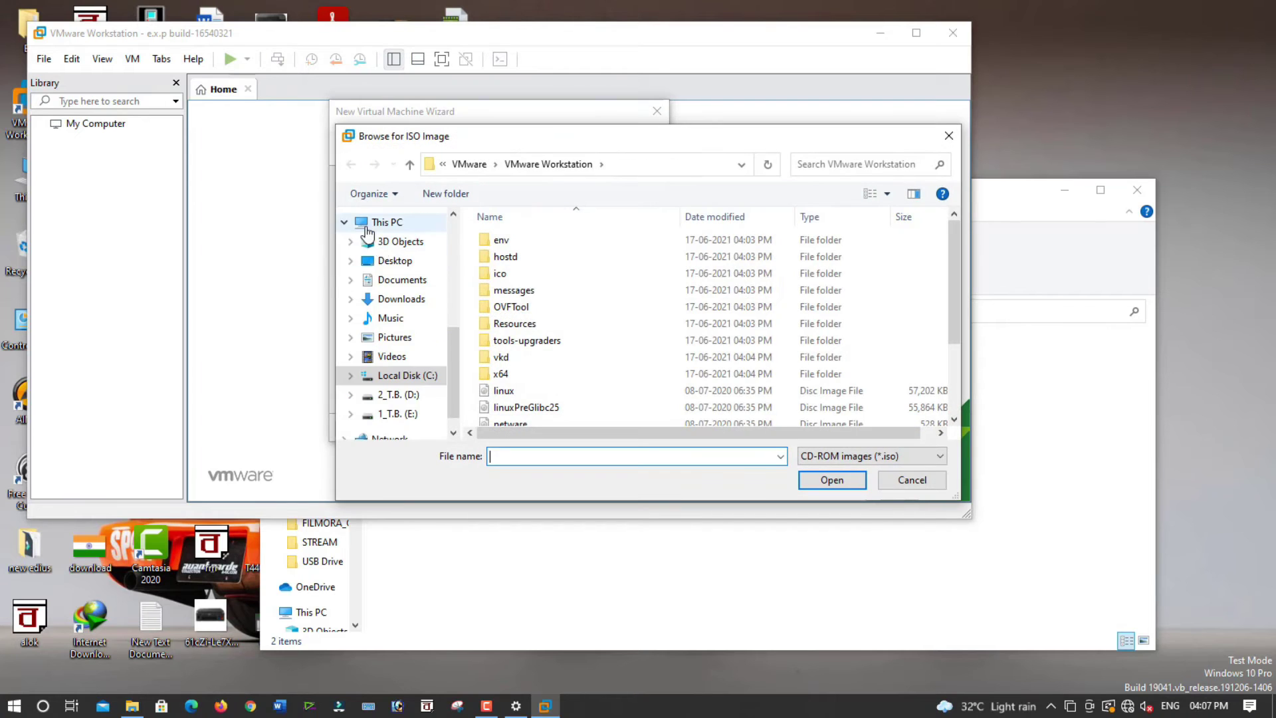
click(396, 262)
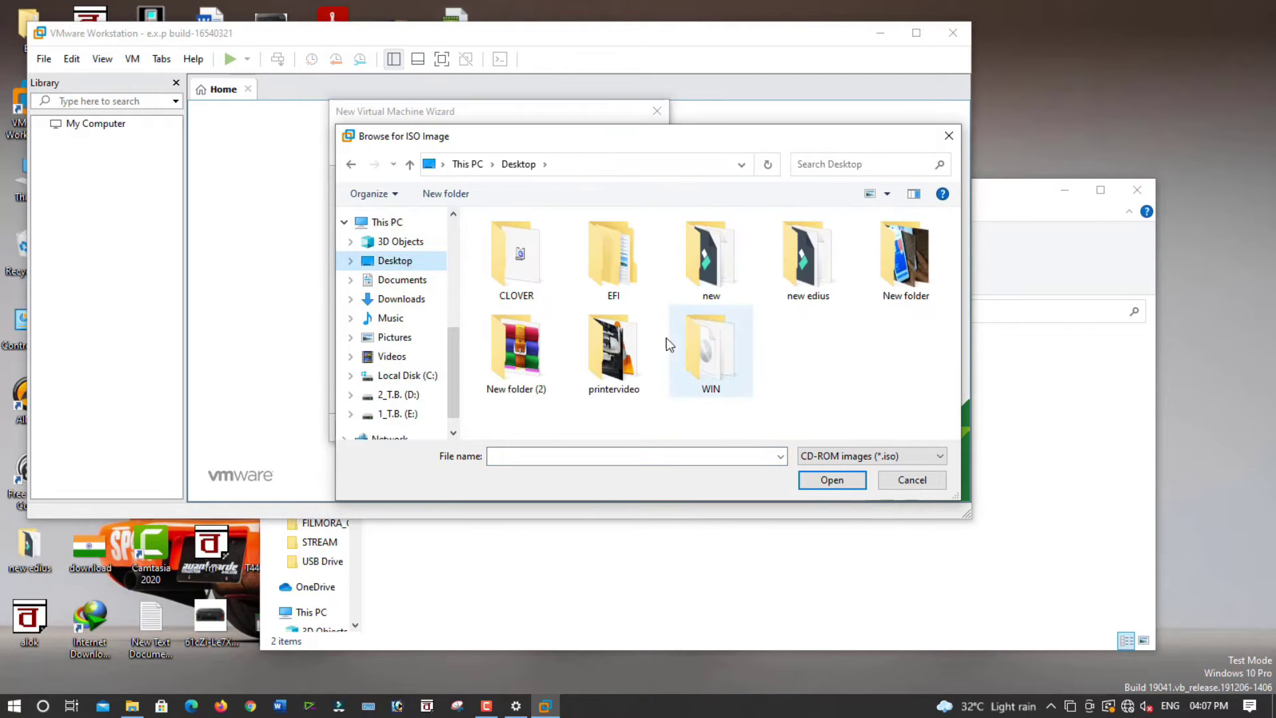
double_click(710, 352)
double_click(507, 240)
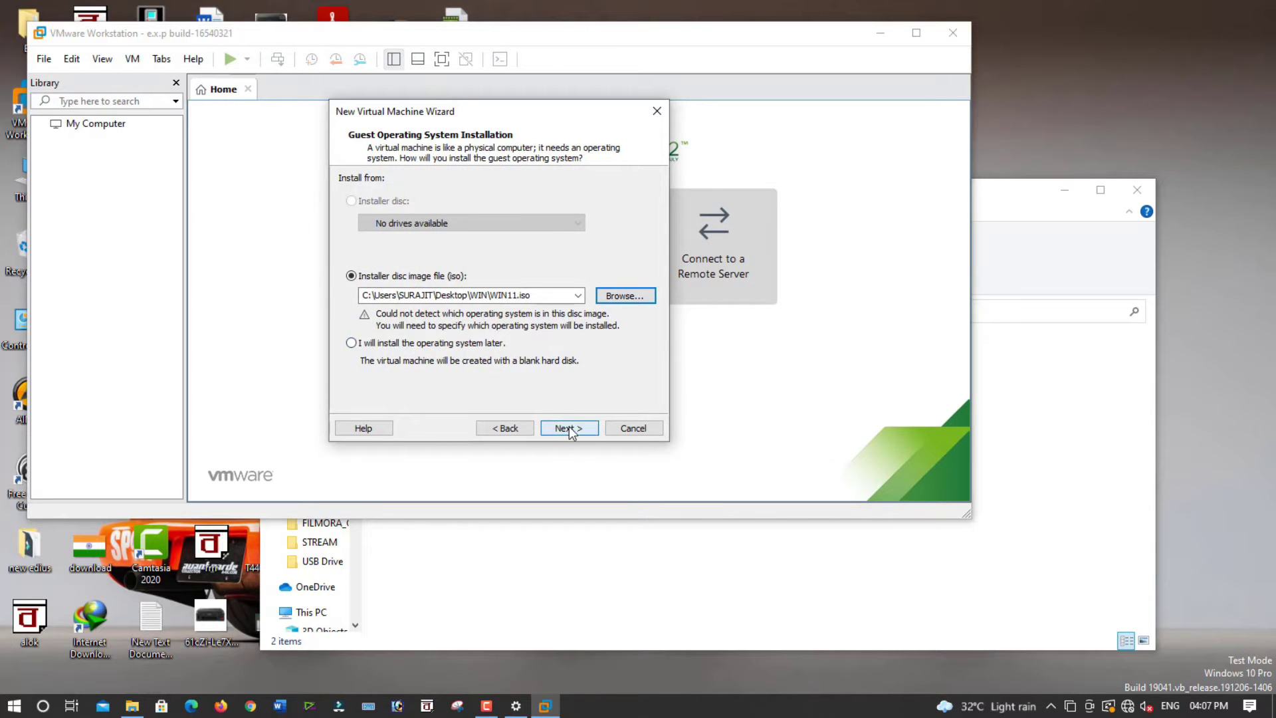
click(567, 429)
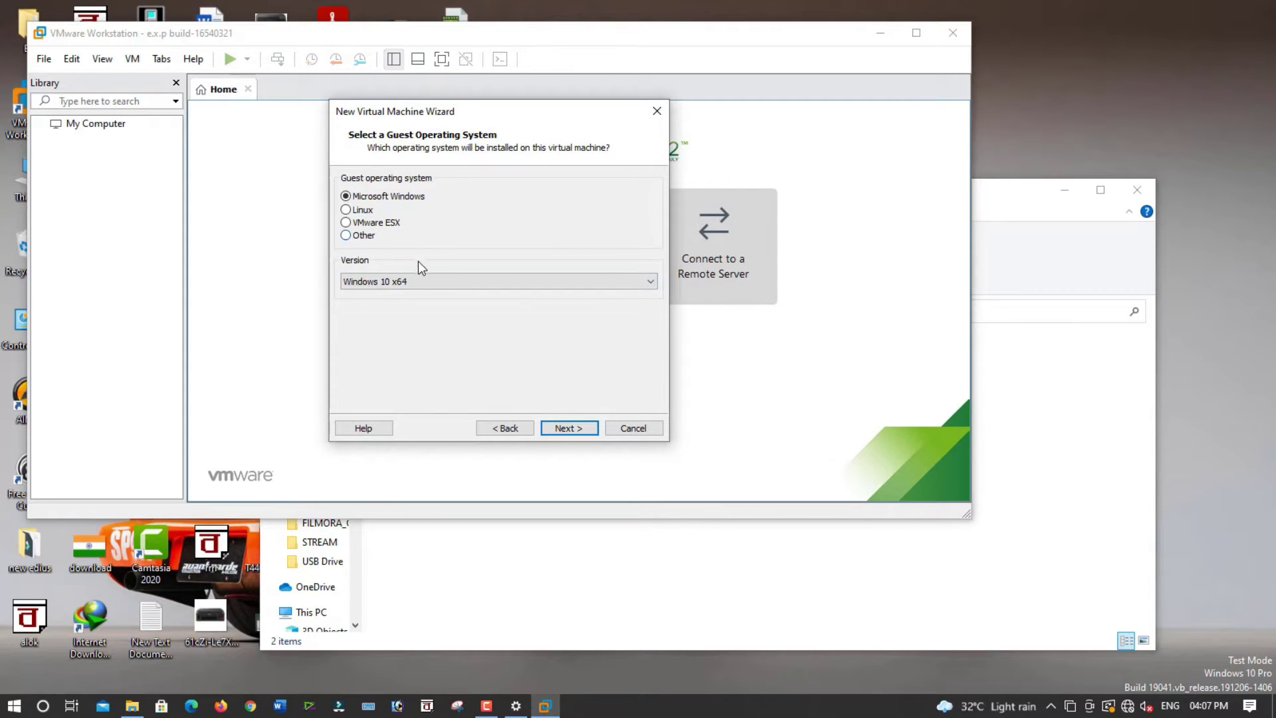
Step: Choose Microsoft Windows, version Windows 10 x64, as the guest system and accept the default machine name and location
click(431, 280)
click(431, 281)
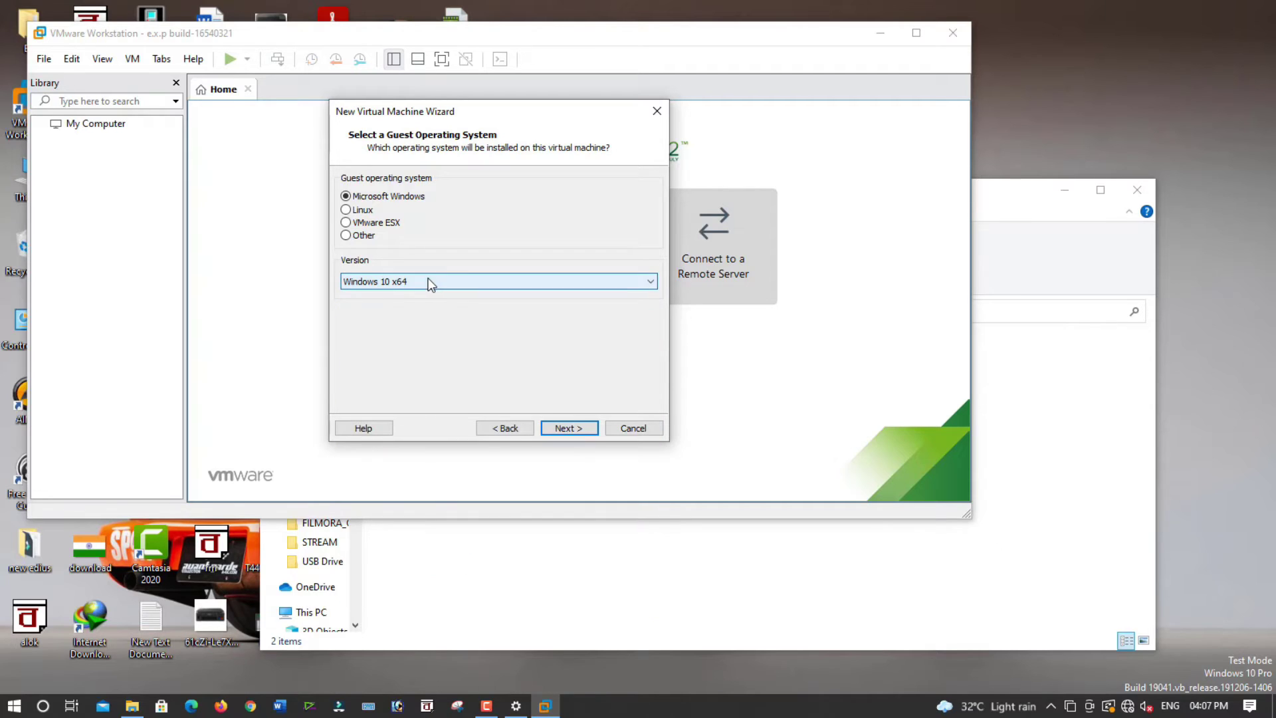
click(568, 428)
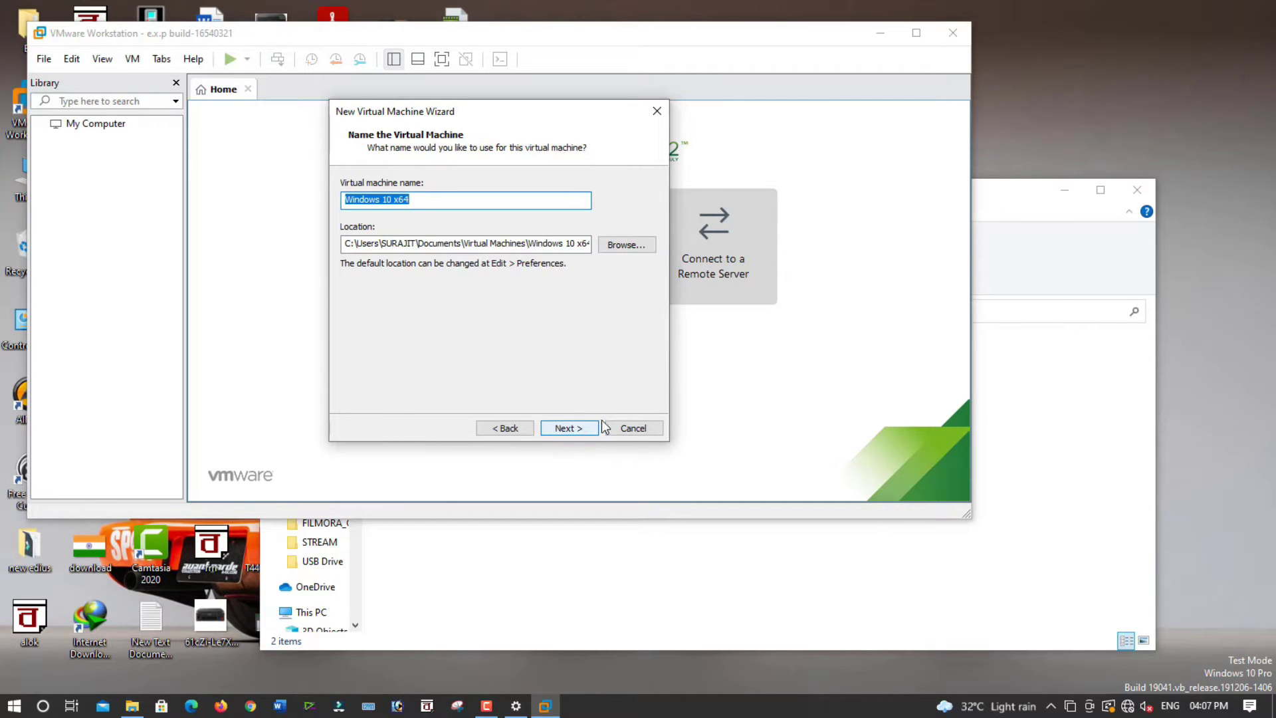
click(583, 430)
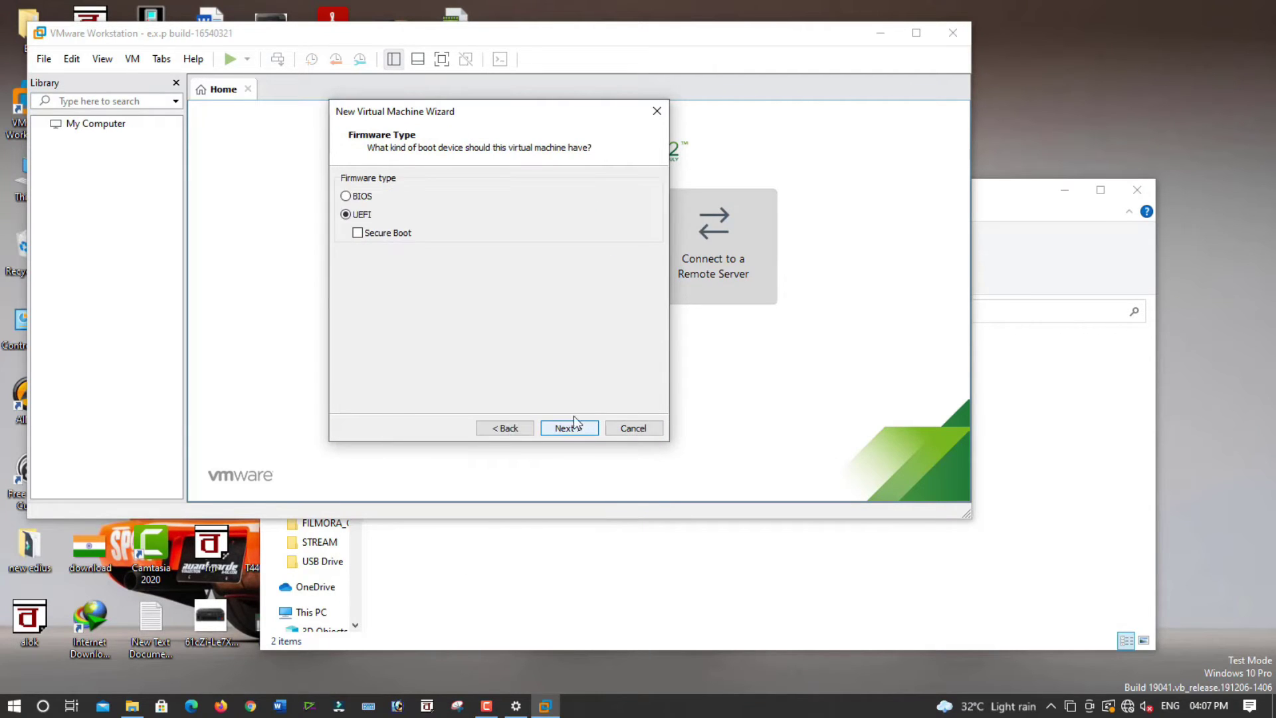
Step: Accept UEFI firmware without Secure Boot, the default processors, 2048 MB of memory and NAT networking for the virtual machine
click(572, 430)
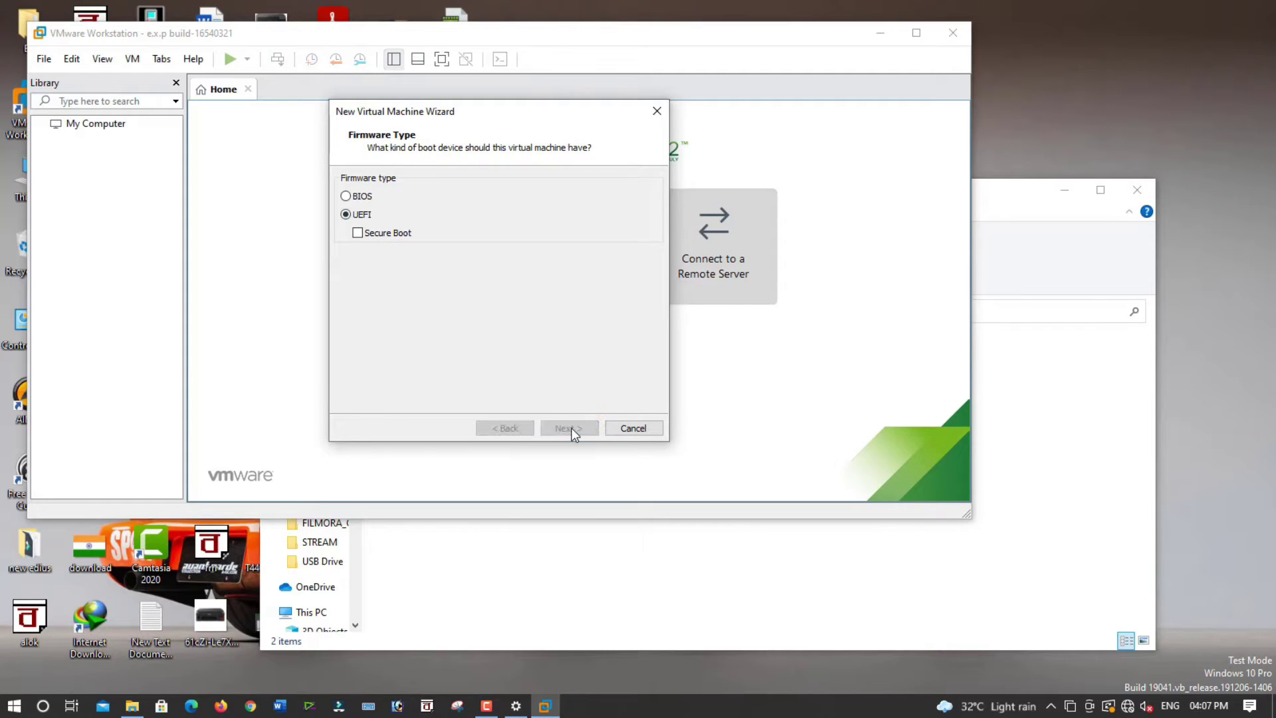
click(551, 430)
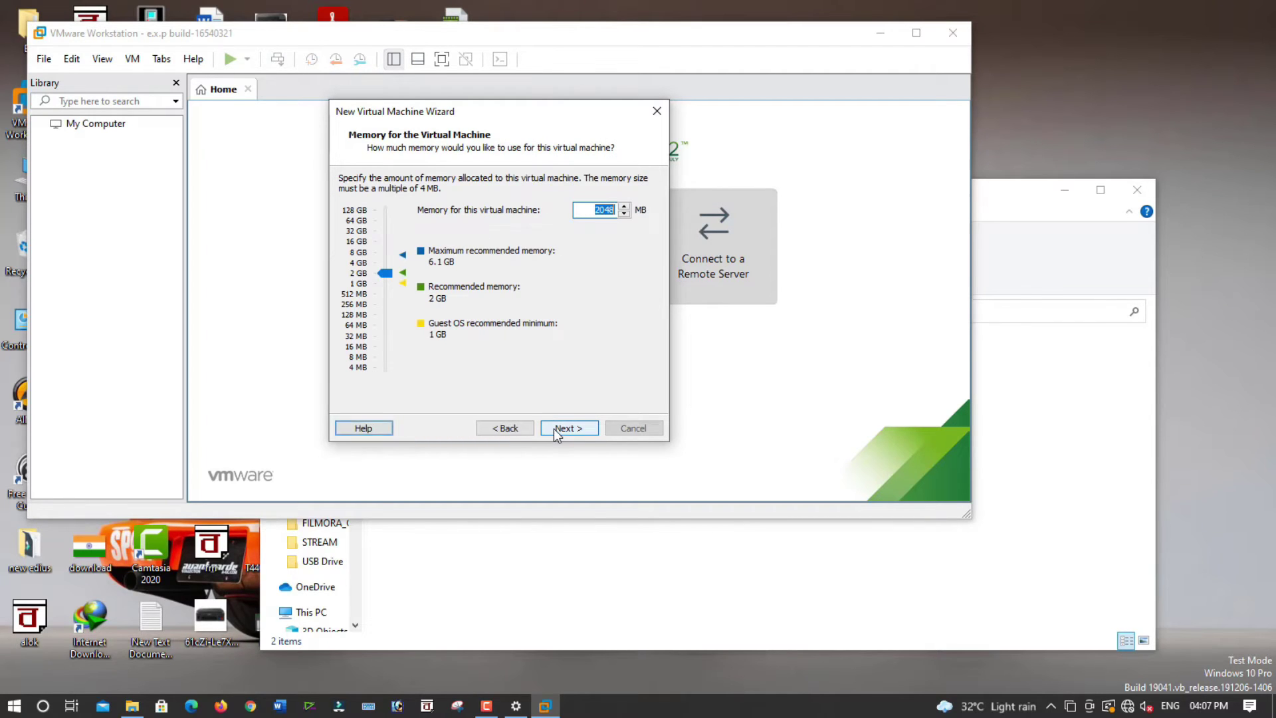
click(581, 425)
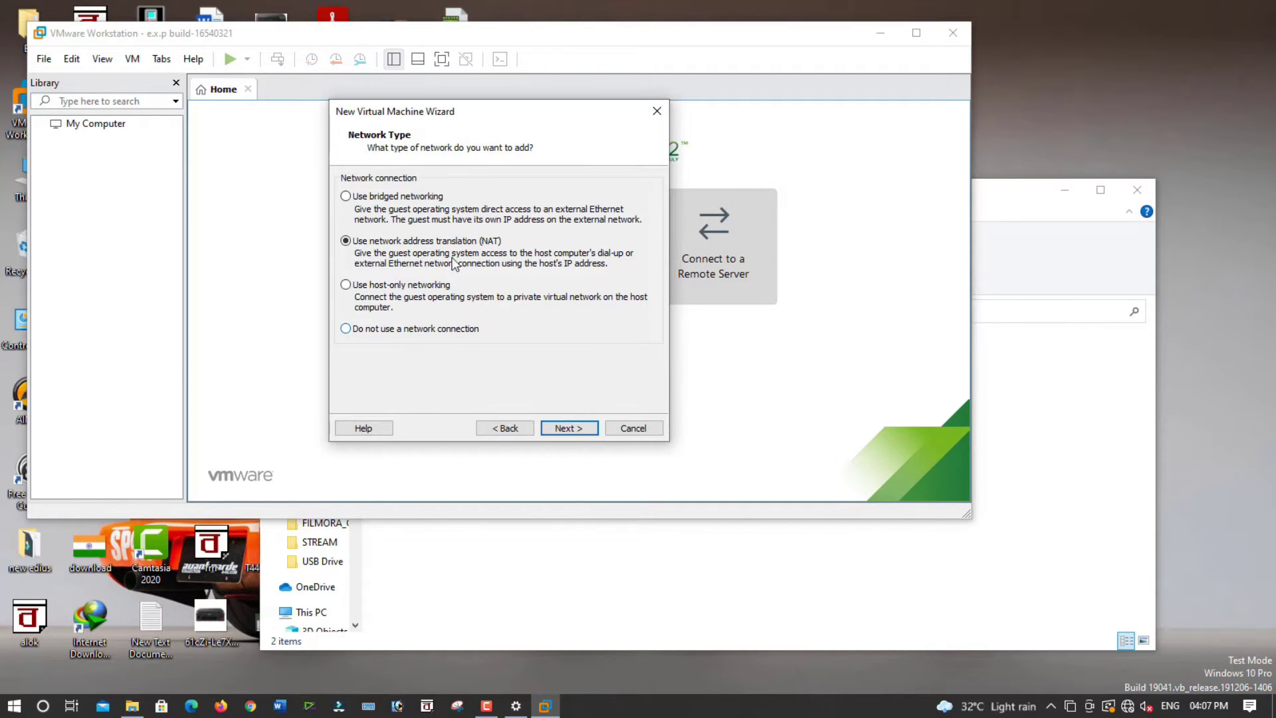
click(568, 428)
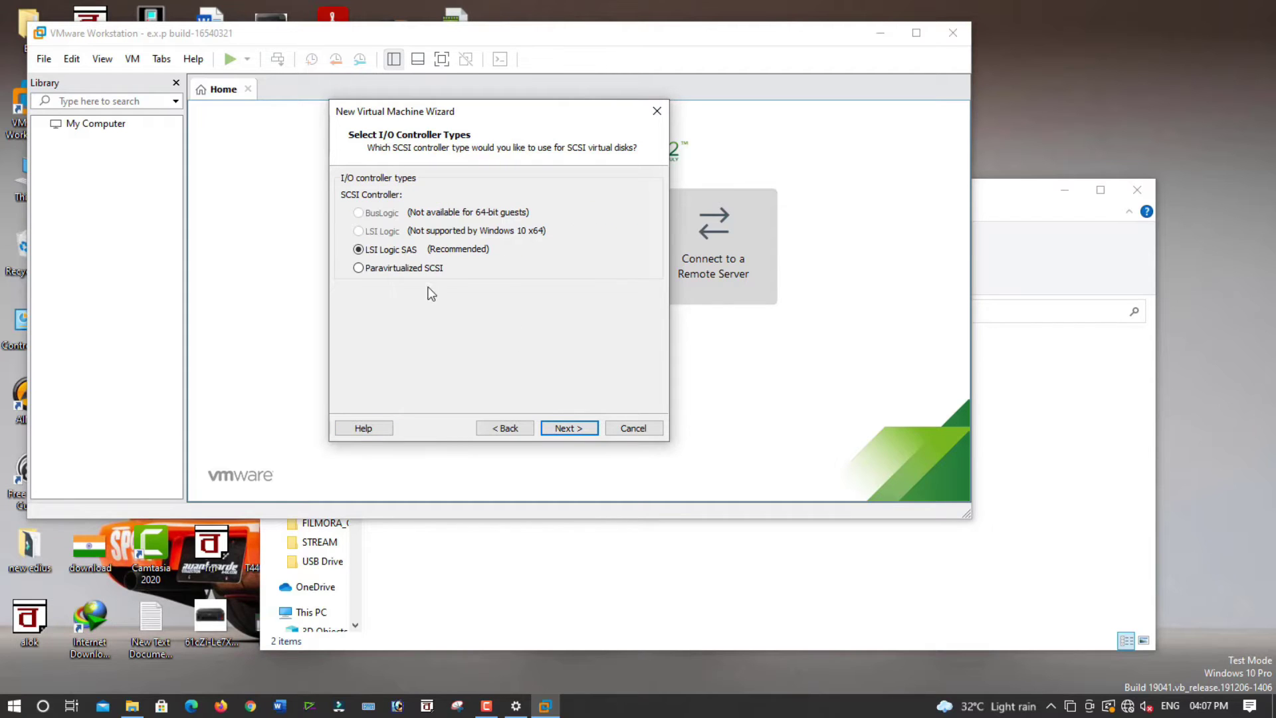
Step: Finish the virtual machine with an LSI Logic SAS controller and a new 60 GB NVMe disk split into multiple files
click(568, 428)
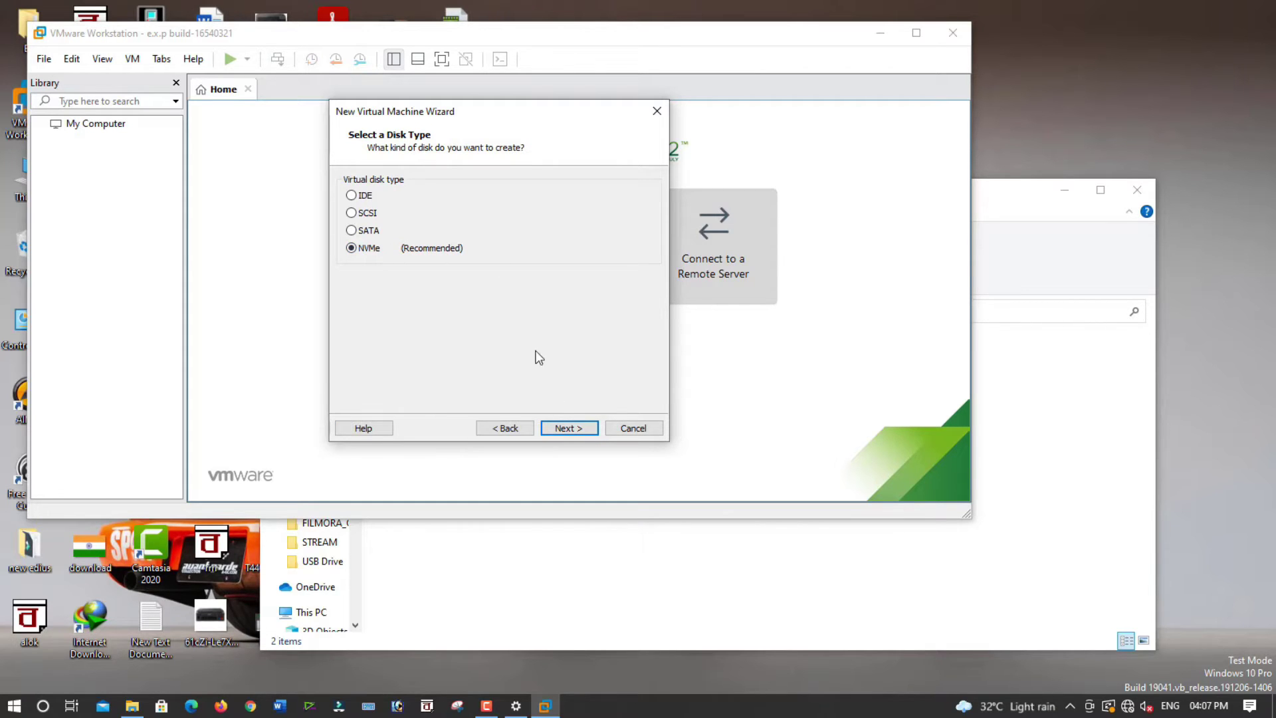
click(573, 428)
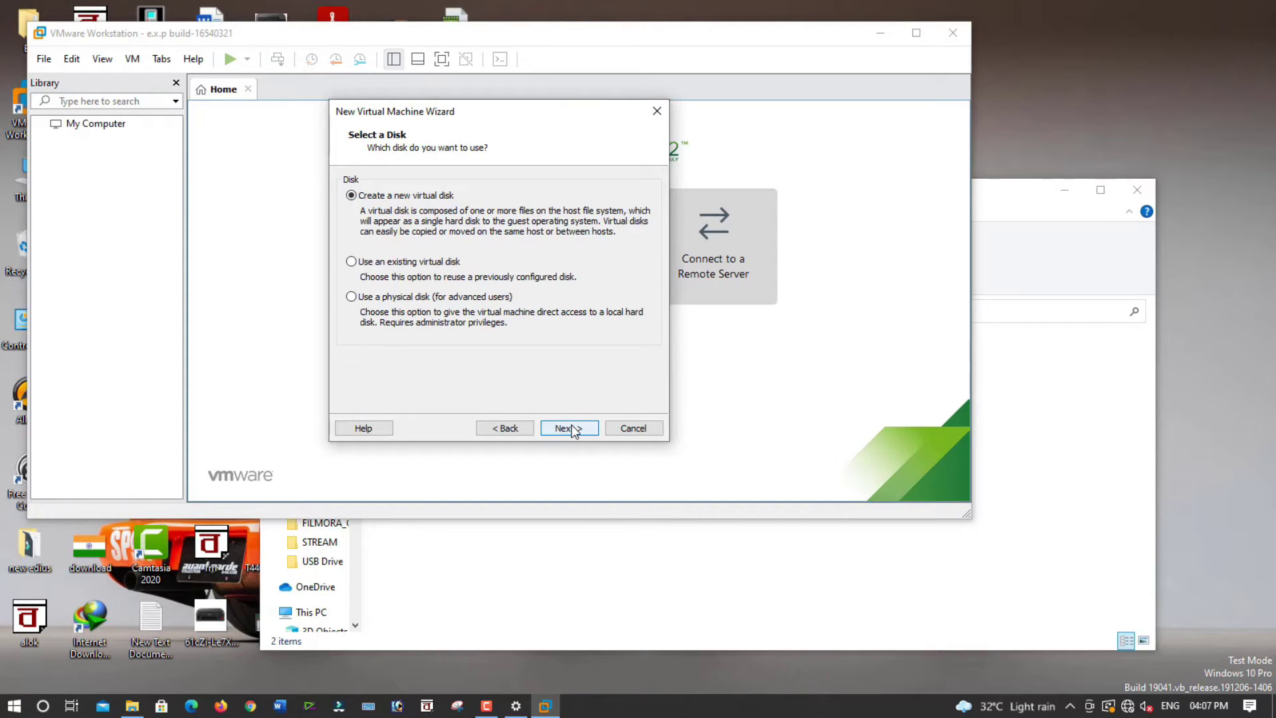
click(574, 429)
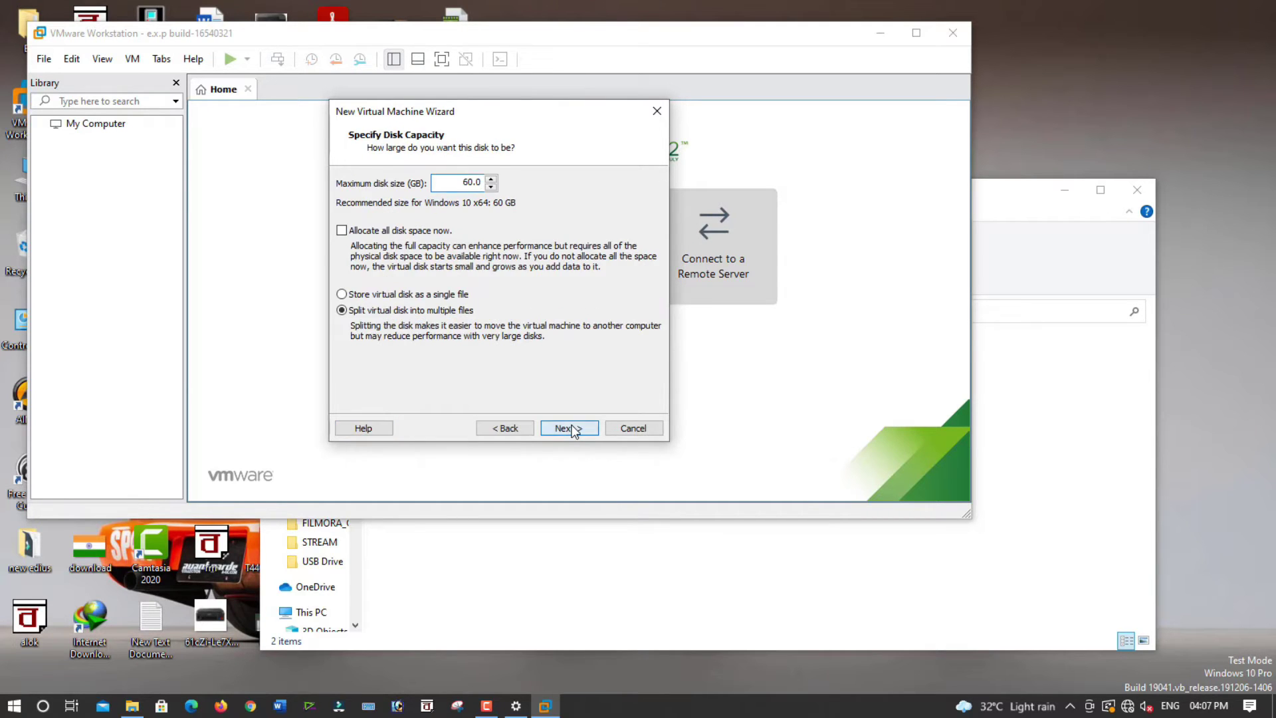
click(573, 429)
click(573, 429)
click(572, 429)
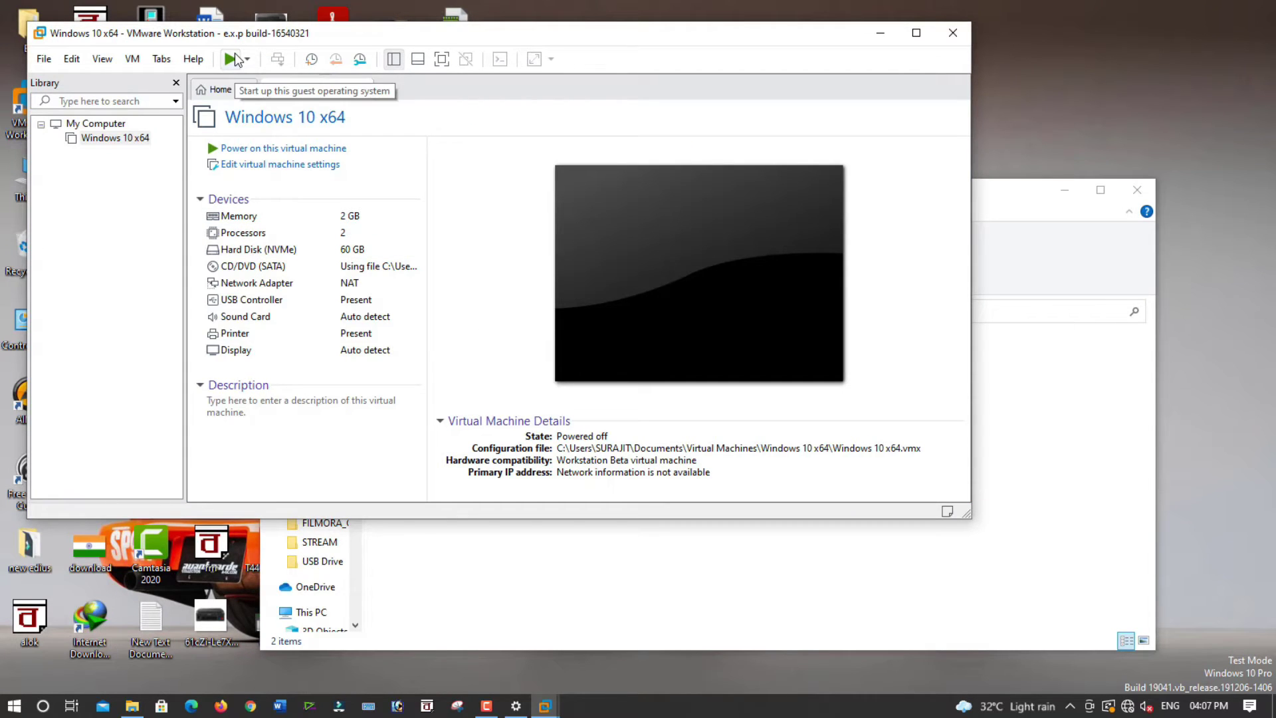
Step: Power on the Windows 10 x64 virtual machine and enlarge its view by maximizing the window and closing the Library
click(234, 56)
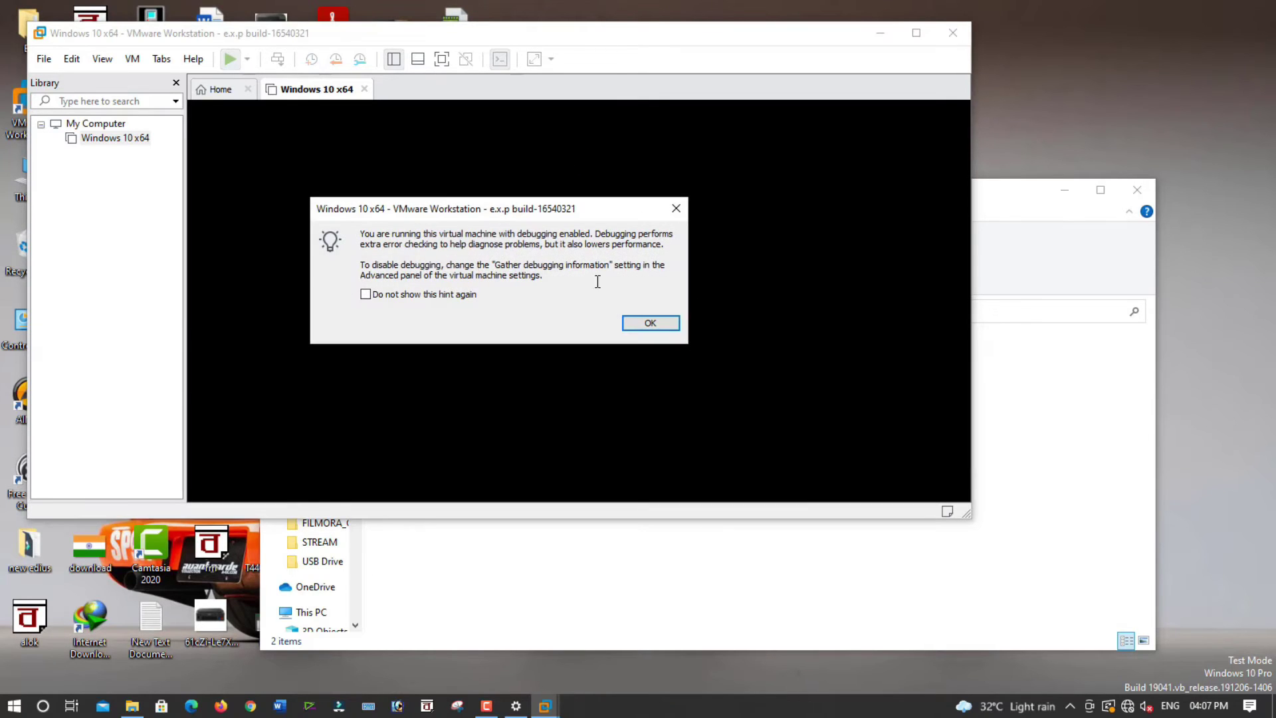
click(650, 323)
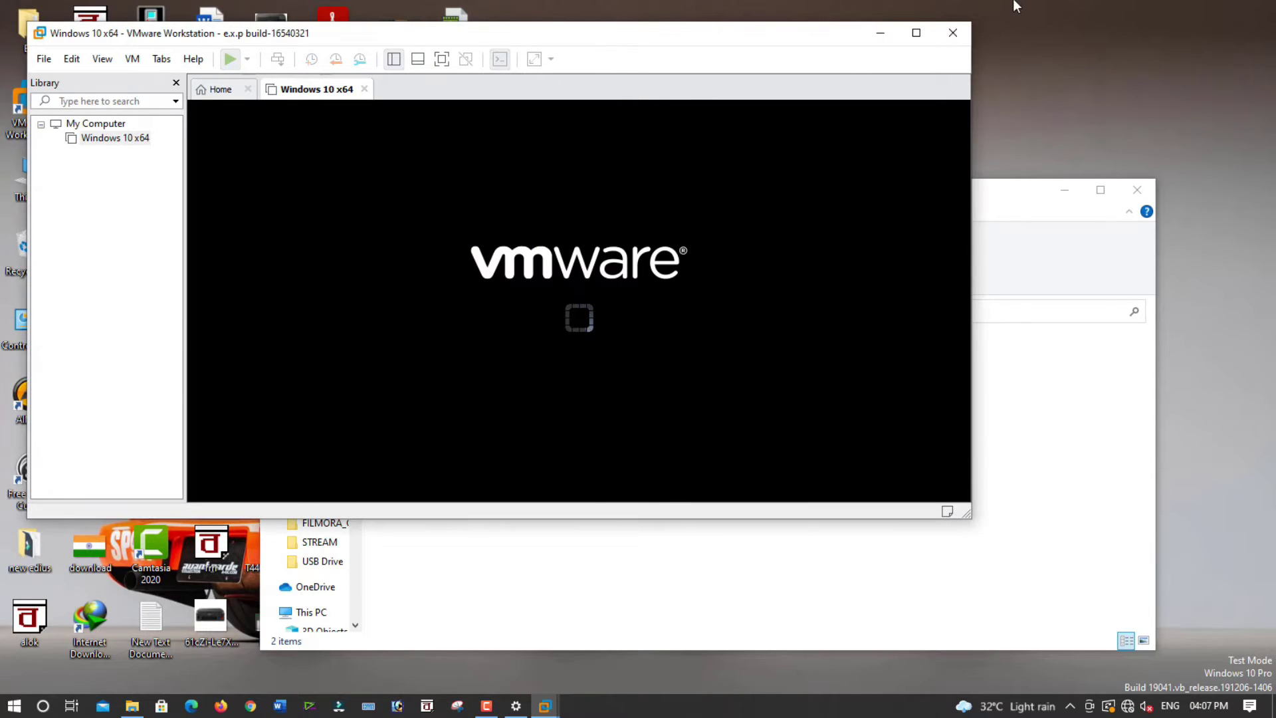
double_click(931, 33)
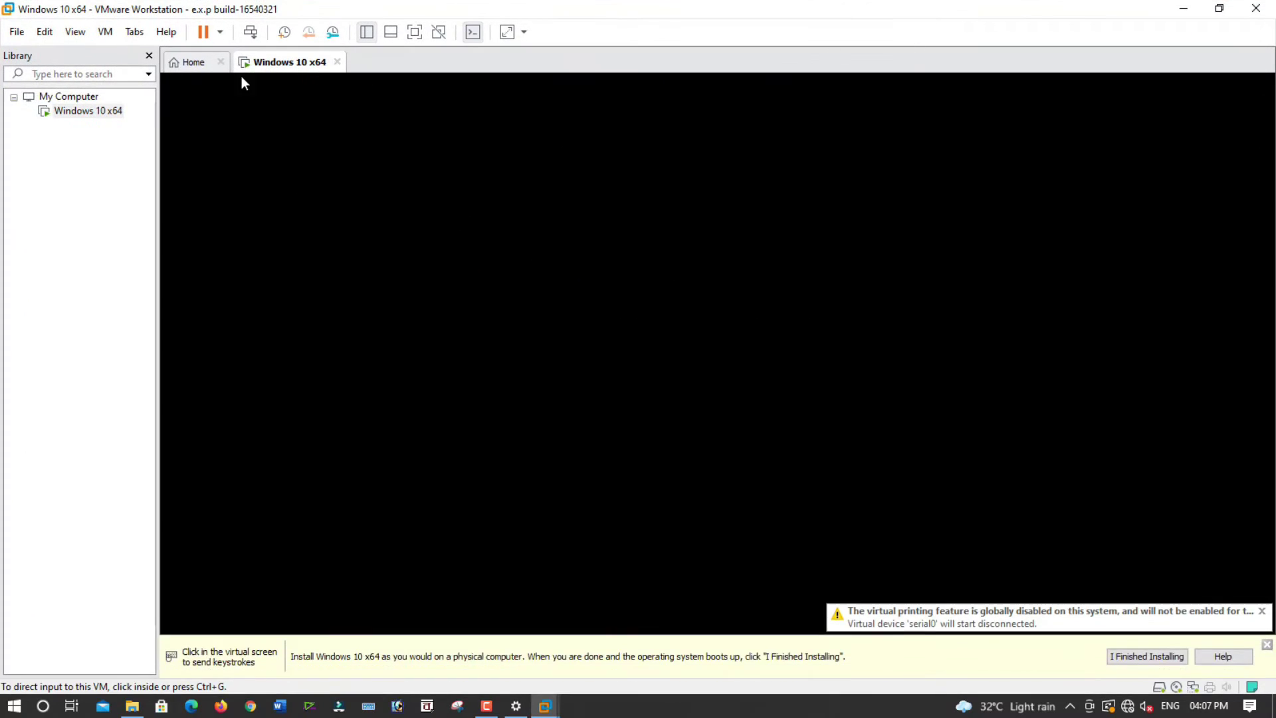
click(150, 59)
click(539, 205)
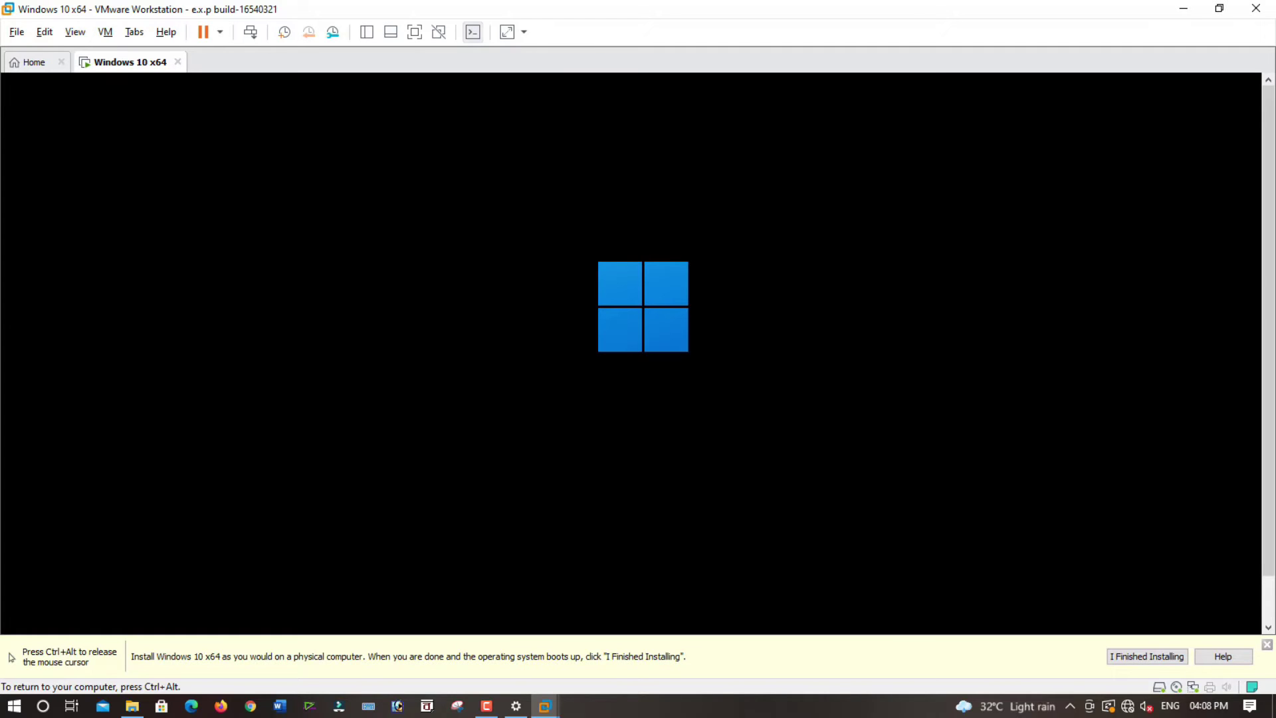
Step: Release the pointer from the guest, dismiss the installation hint bar and show the virtual machine in full screen
key(ctrl+alt)
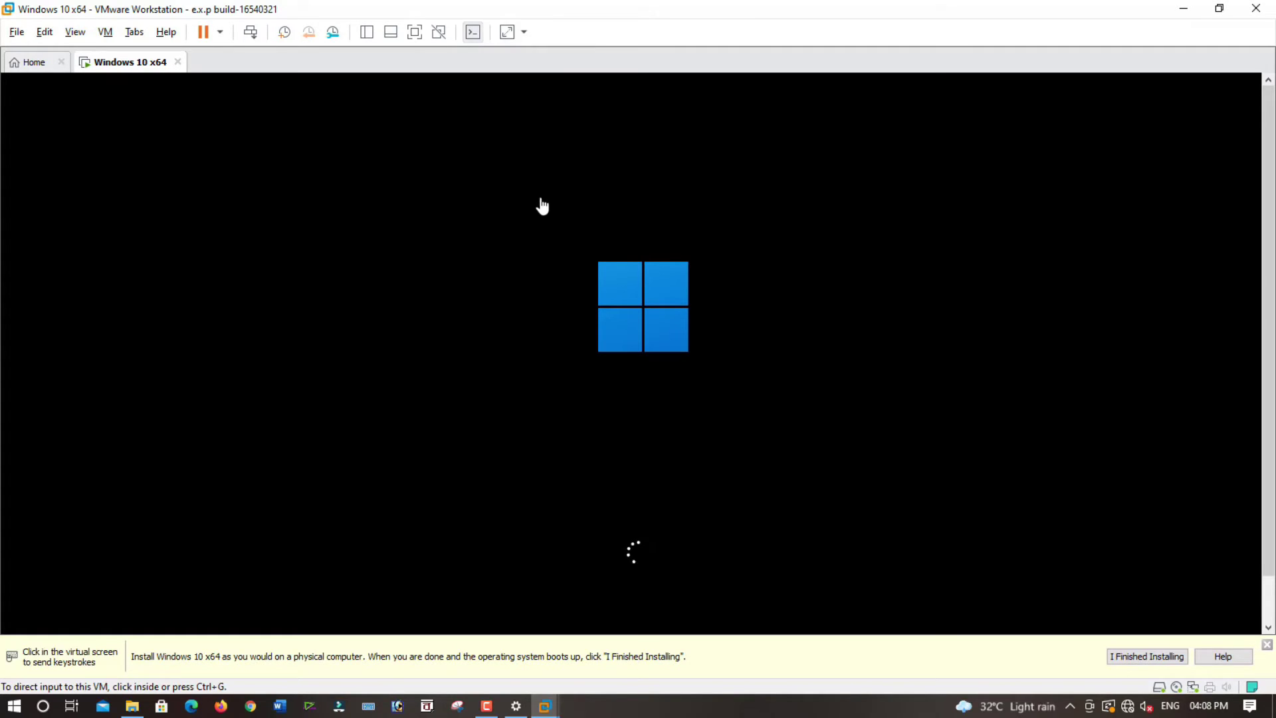
click(1267, 645)
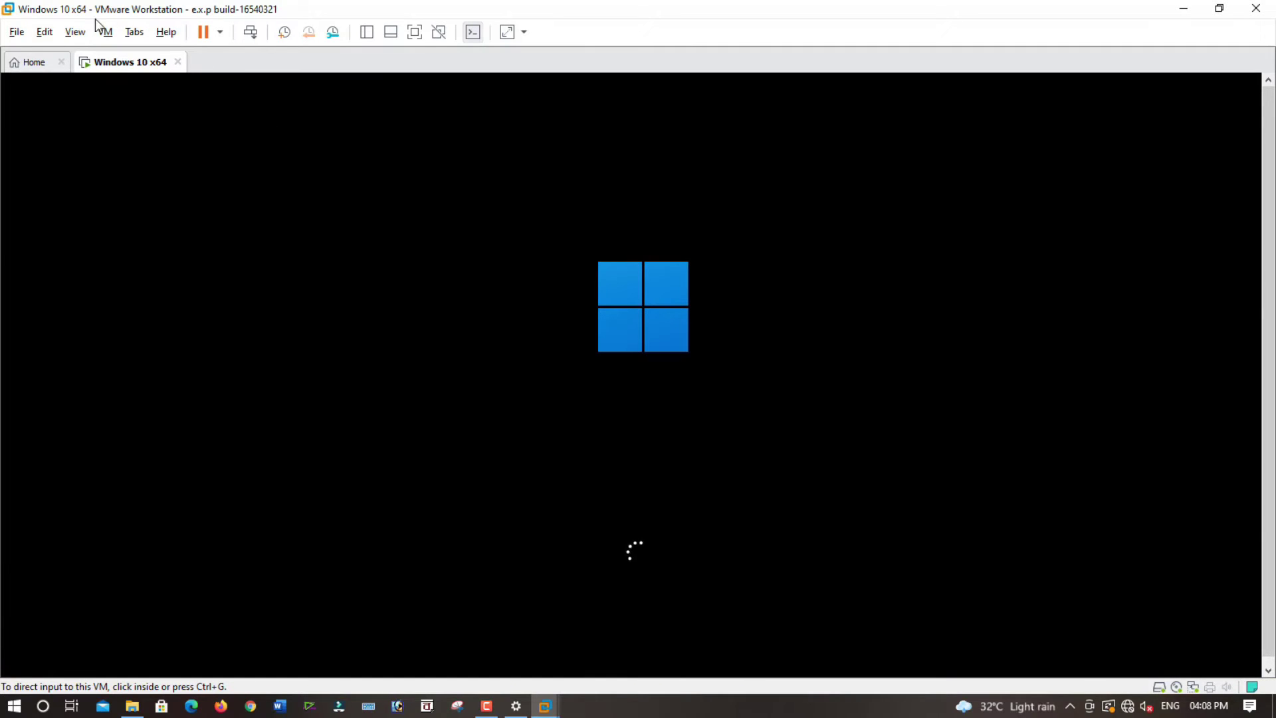
click(72, 32)
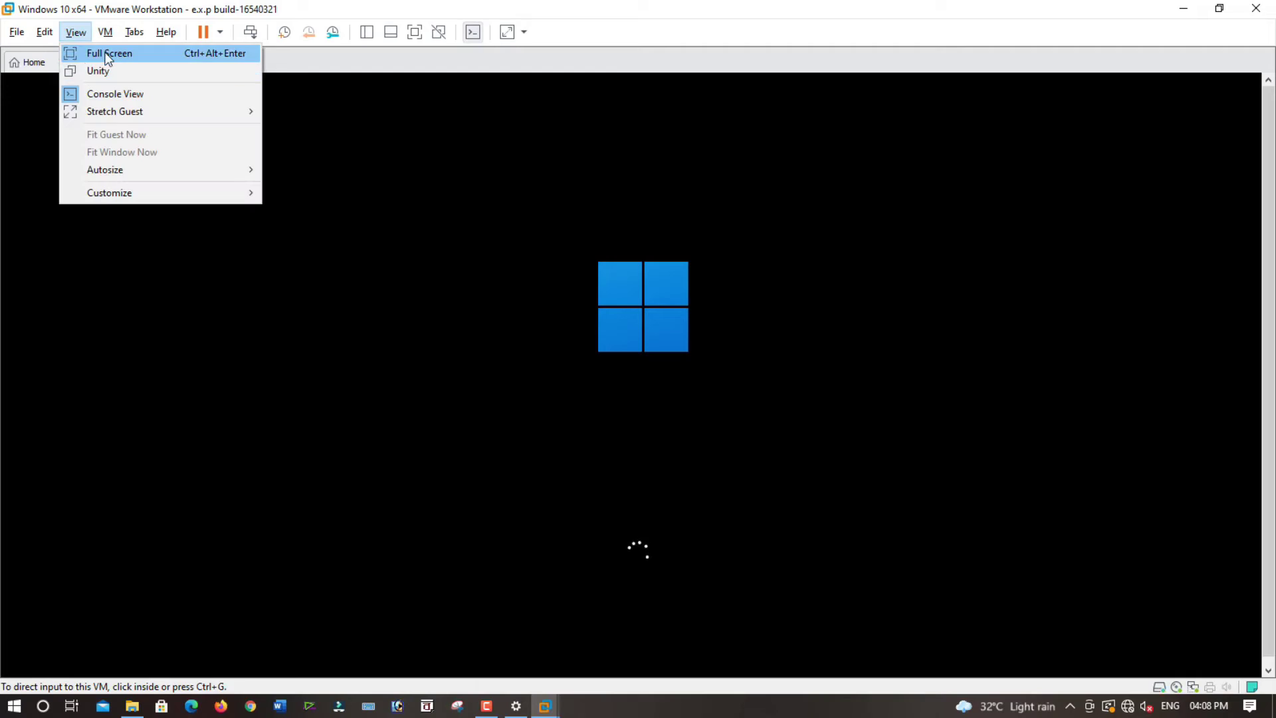
click(105, 53)
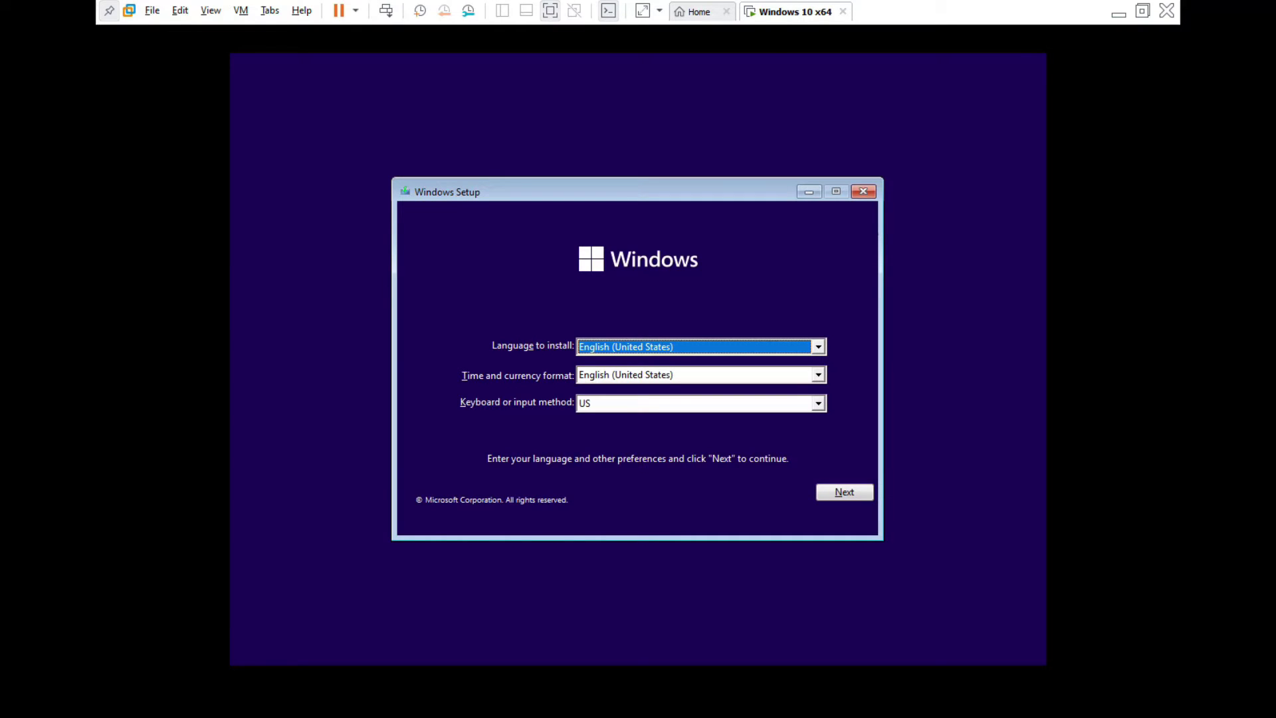
Step: Set the time and currency format to English (India) in Windows Setup and continue with the other language defaults
click(606, 330)
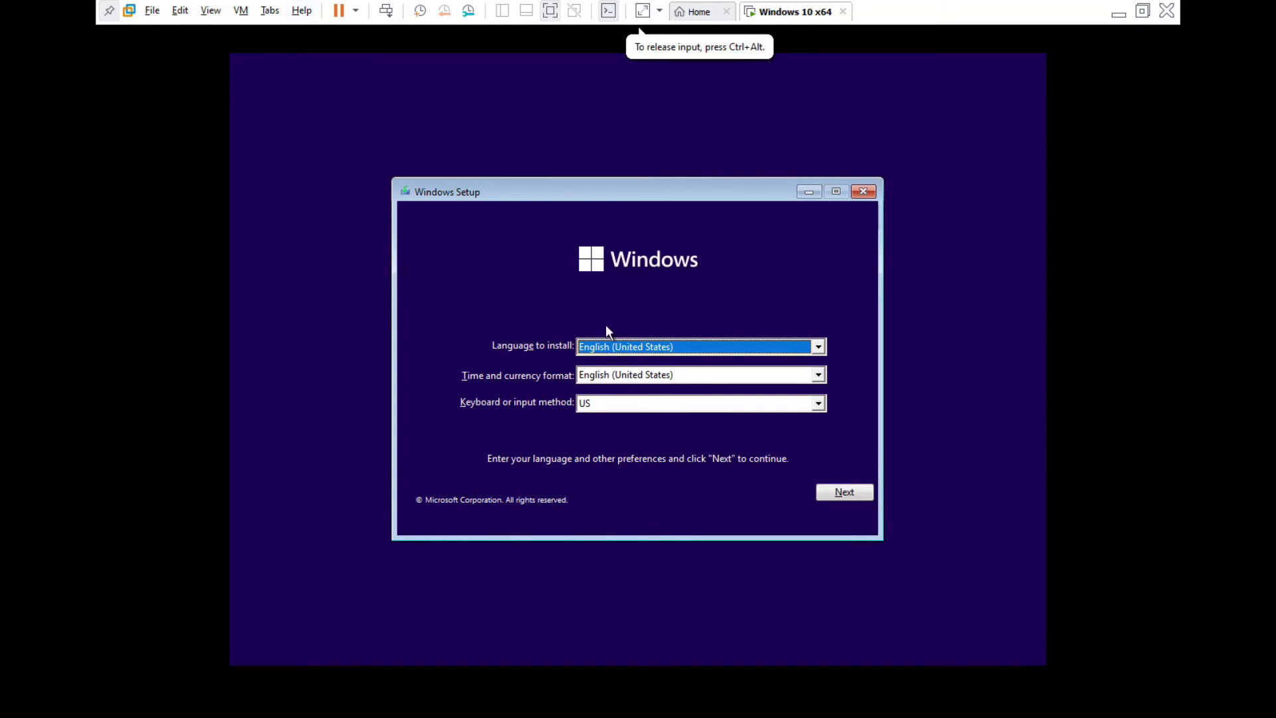
click(673, 380)
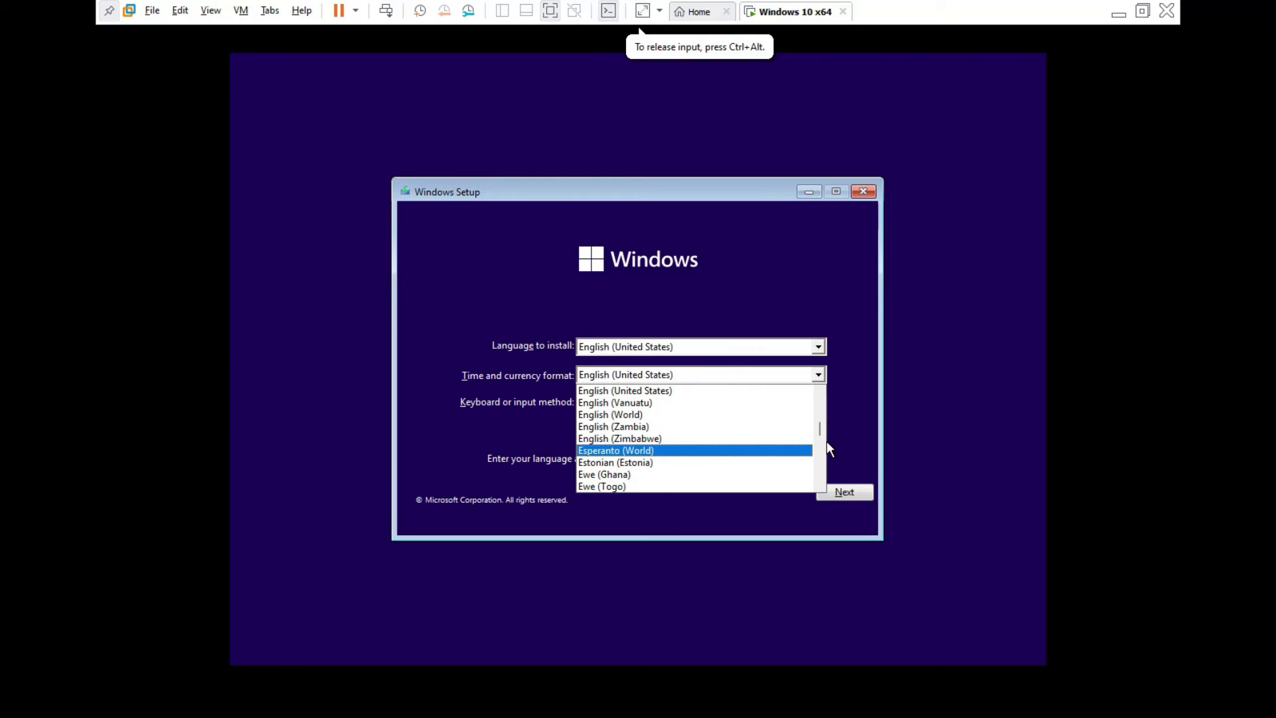
drag(822, 428, 822, 423)
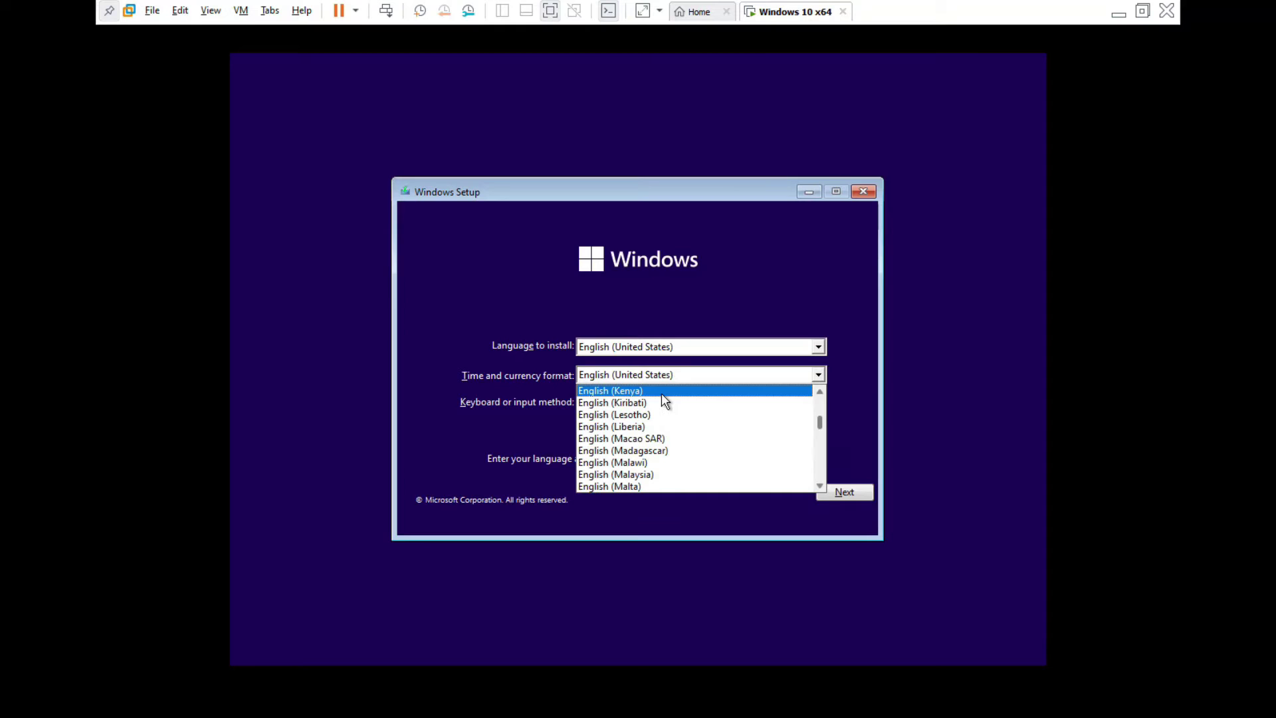
scroll(665, 432, down, 1)
scroll(660, 437, up, 1)
scroll(662, 439, up, 3)
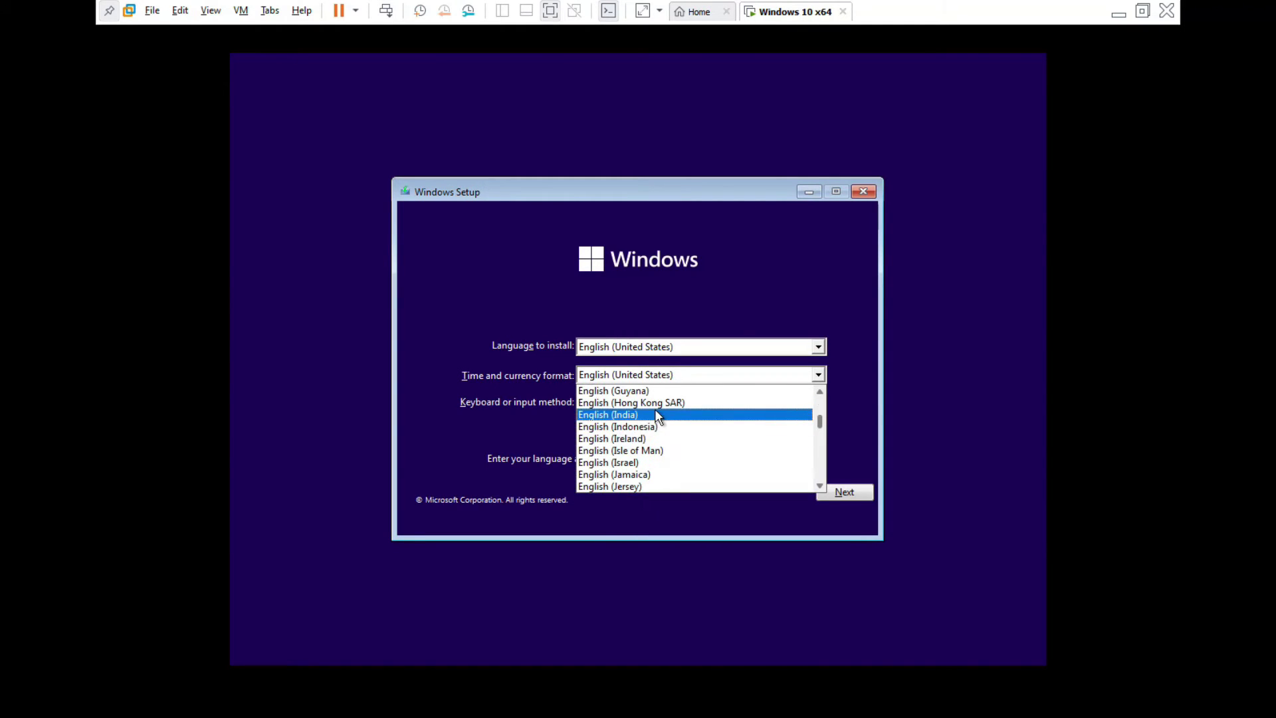
click(655, 415)
click(853, 492)
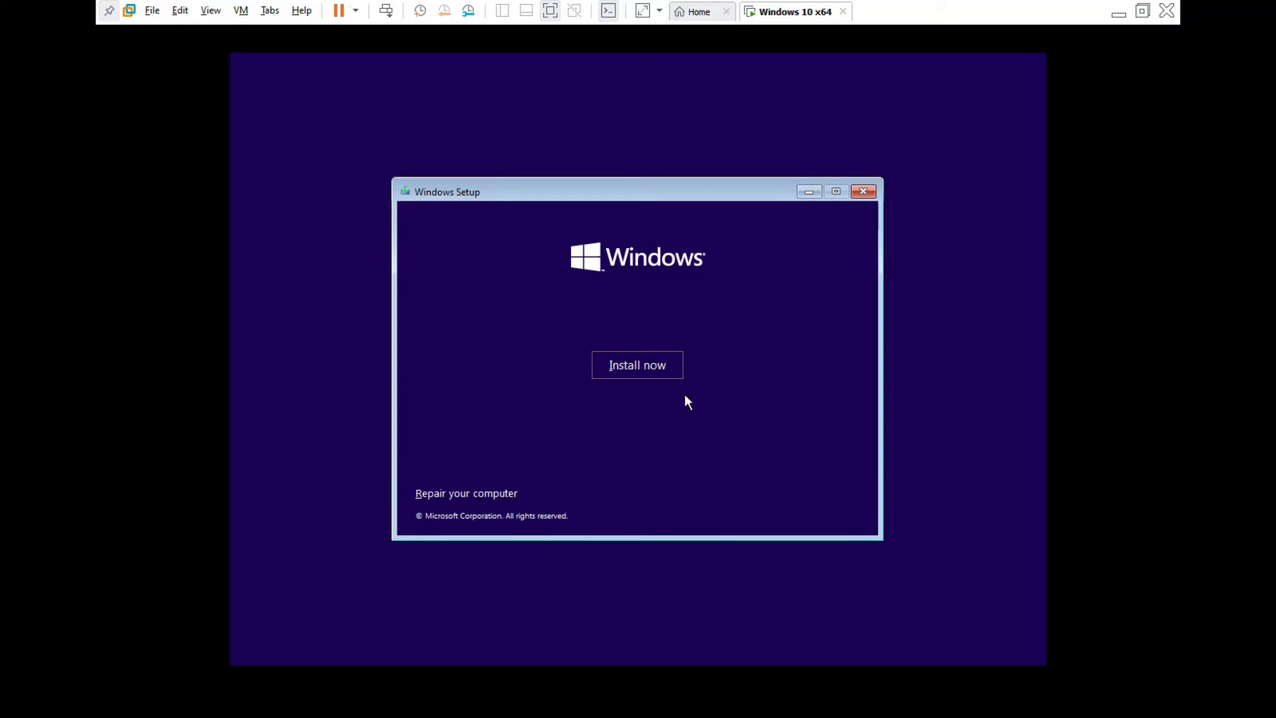
Step: Start the Windows installation and skip activation by choosing that there is no product key
click(652, 368)
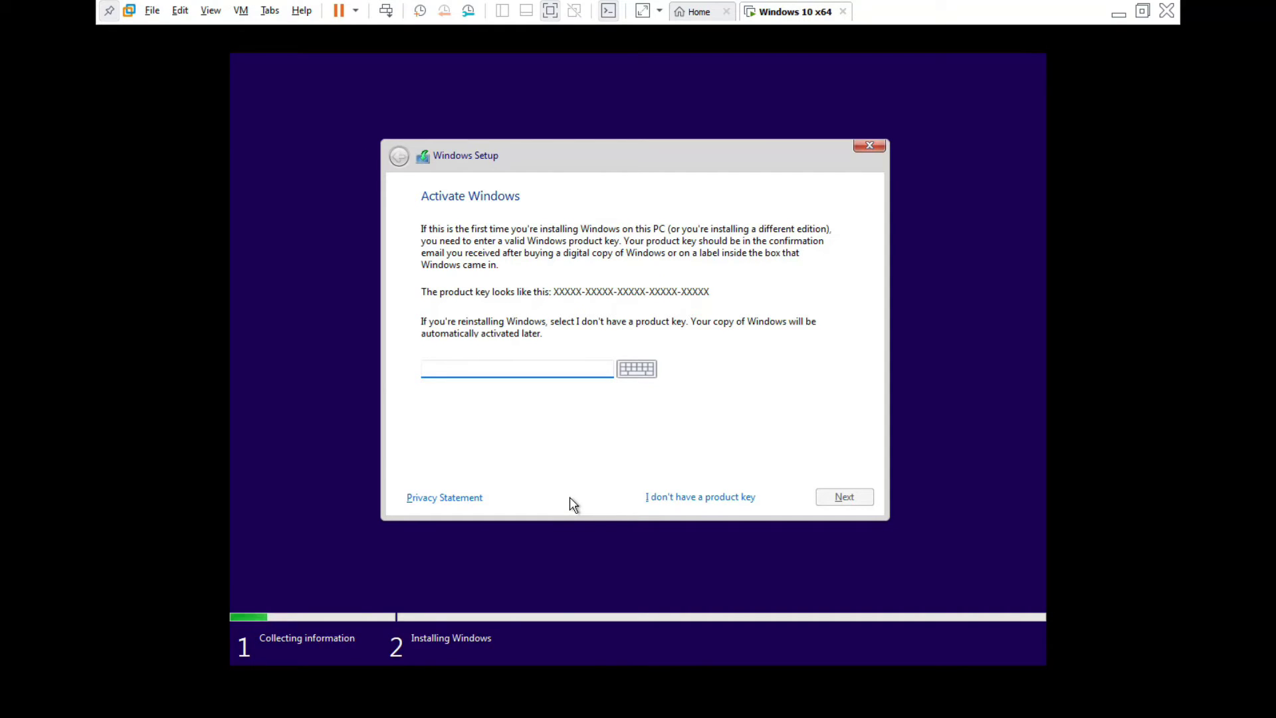
click(728, 497)
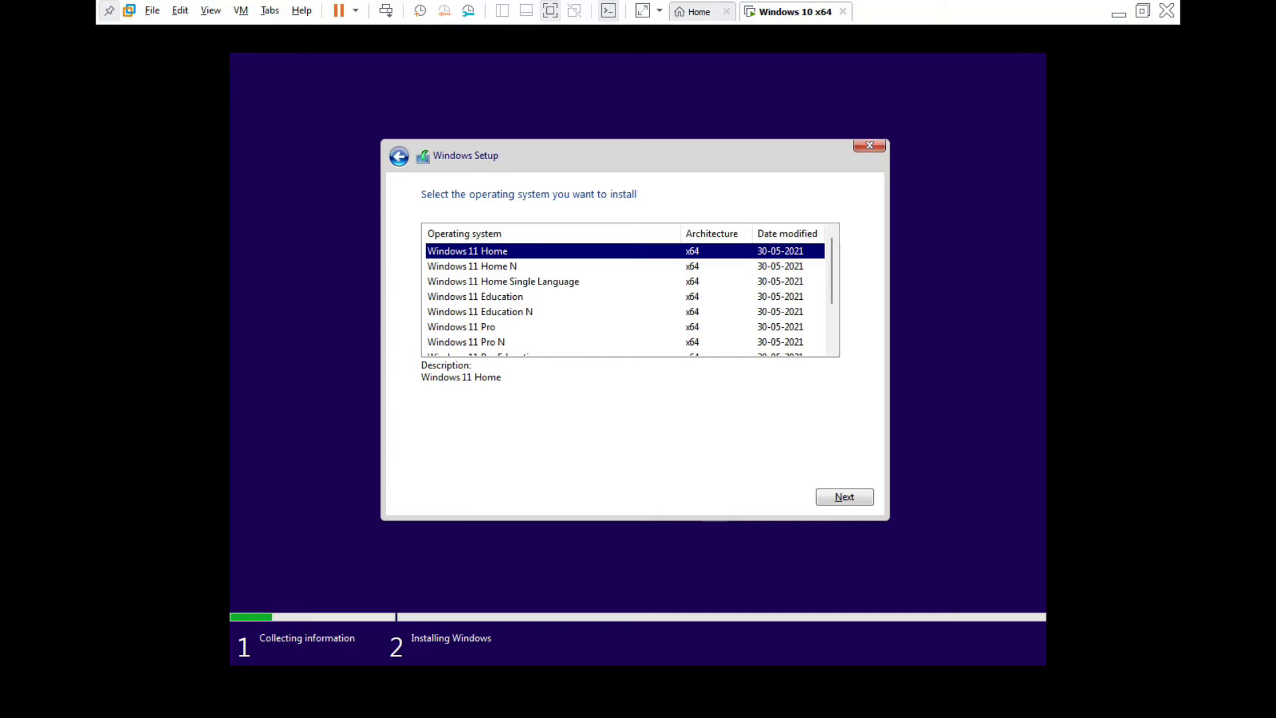
Step: Select Windows 11 Pro as the operating system edition to install and continue the setup
click(541, 387)
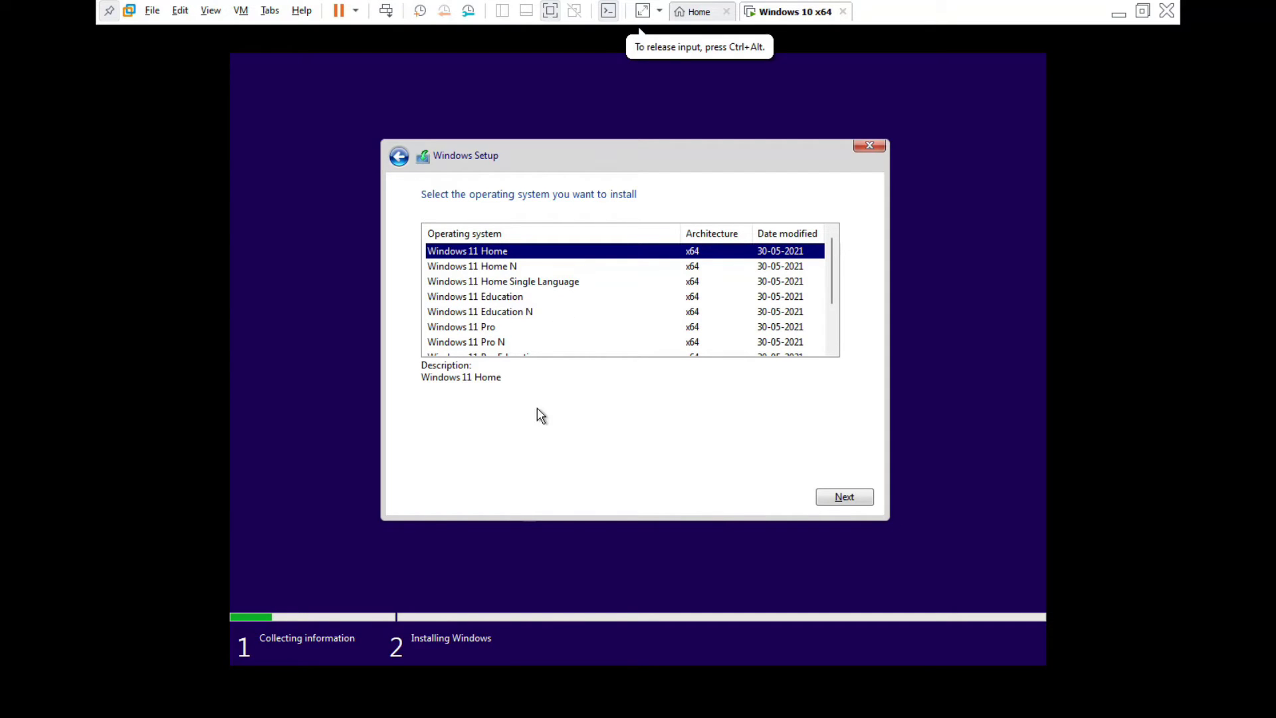
mouse_move(833, 293)
mouse_down()
mouse_move(834, 336)
mouse_move(831, 296)
mouse_up()
click(480, 327)
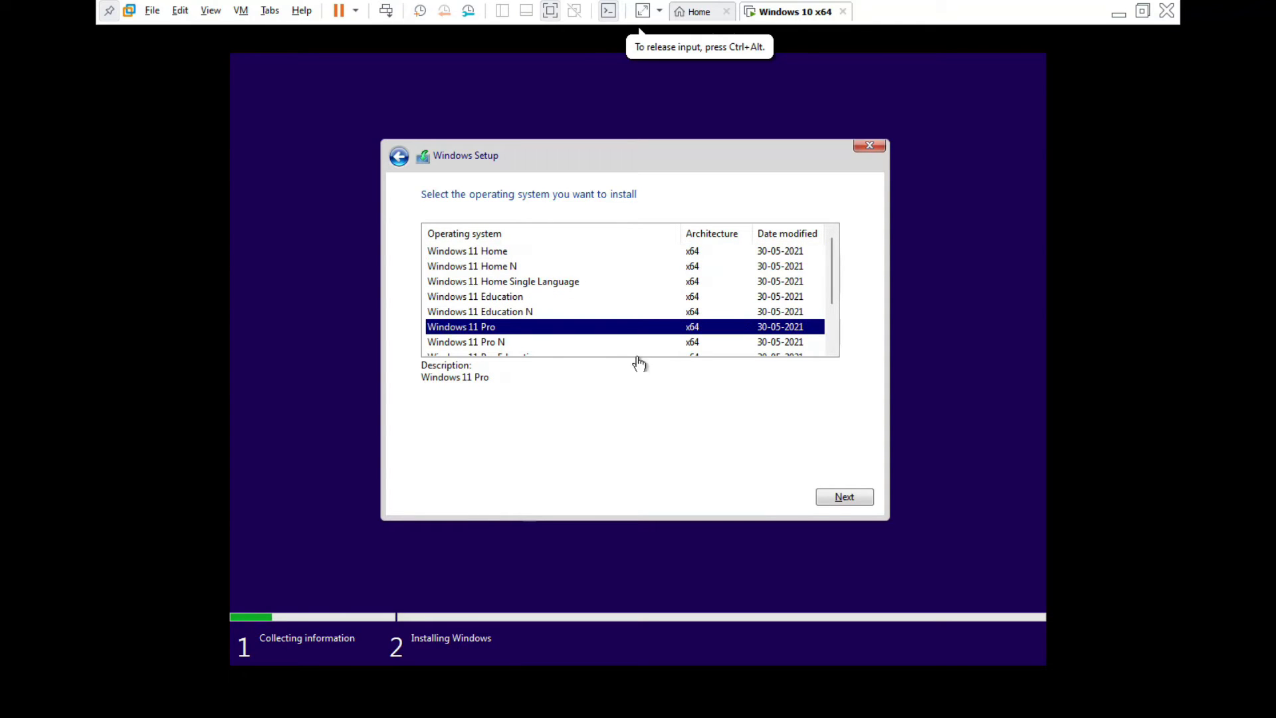
click(838, 499)
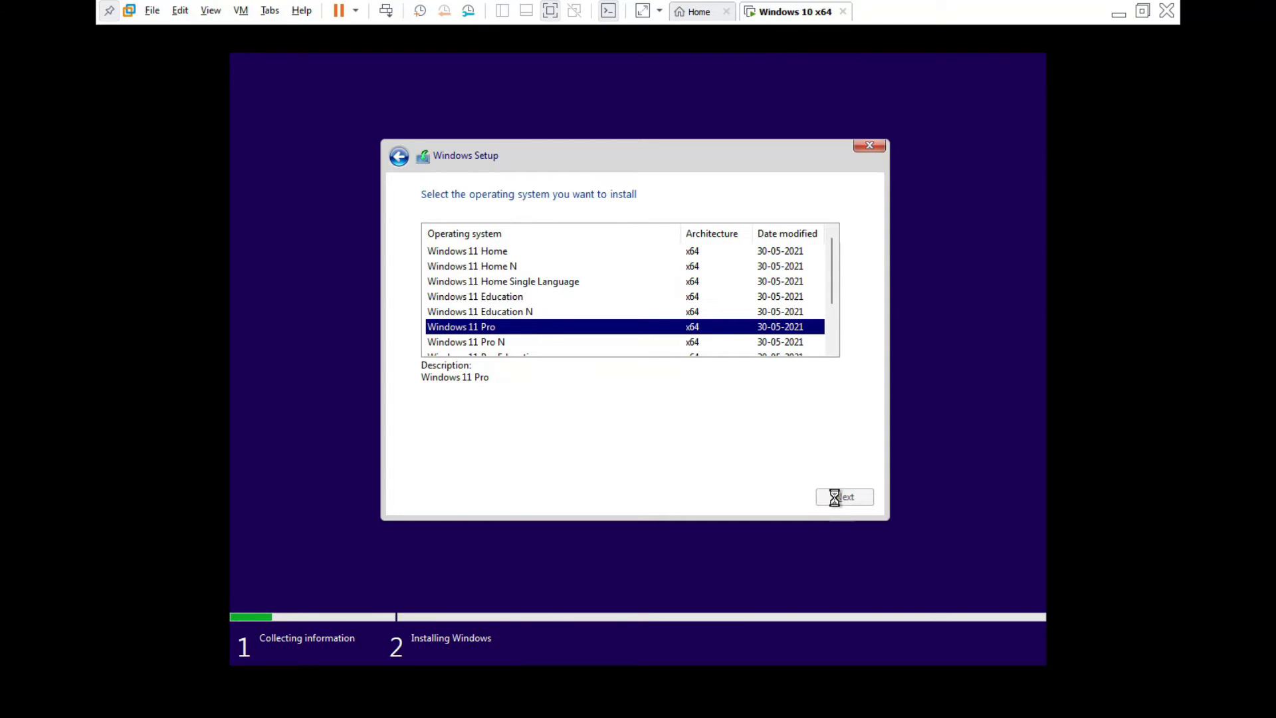
Step: Accept the license terms and choose the custom installation type that installs Windows only
click(595, 465)
click(836, 498)
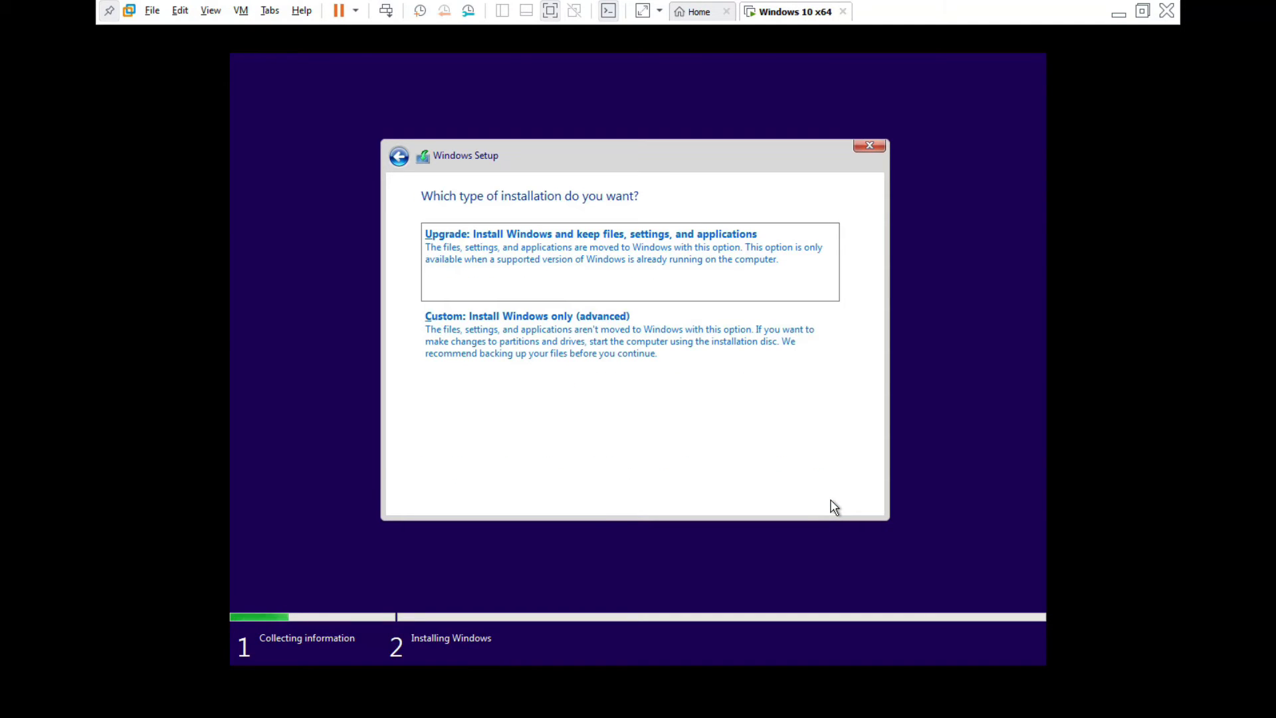
click(596, 373)
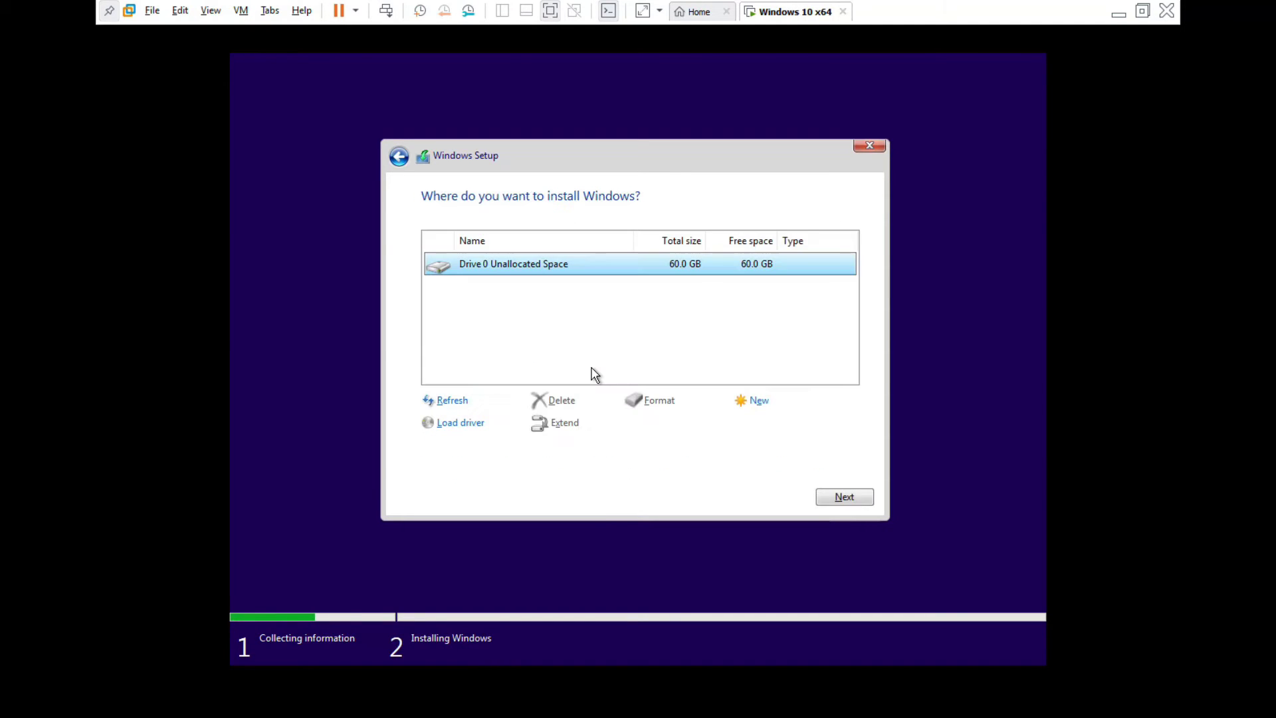
Step: Create a partition from the Drive 0 unallocated space, start installing Windows on the primary partition, and release the pointer from the guest
click(761, 401)
click(772, 425)
click(751, 426)
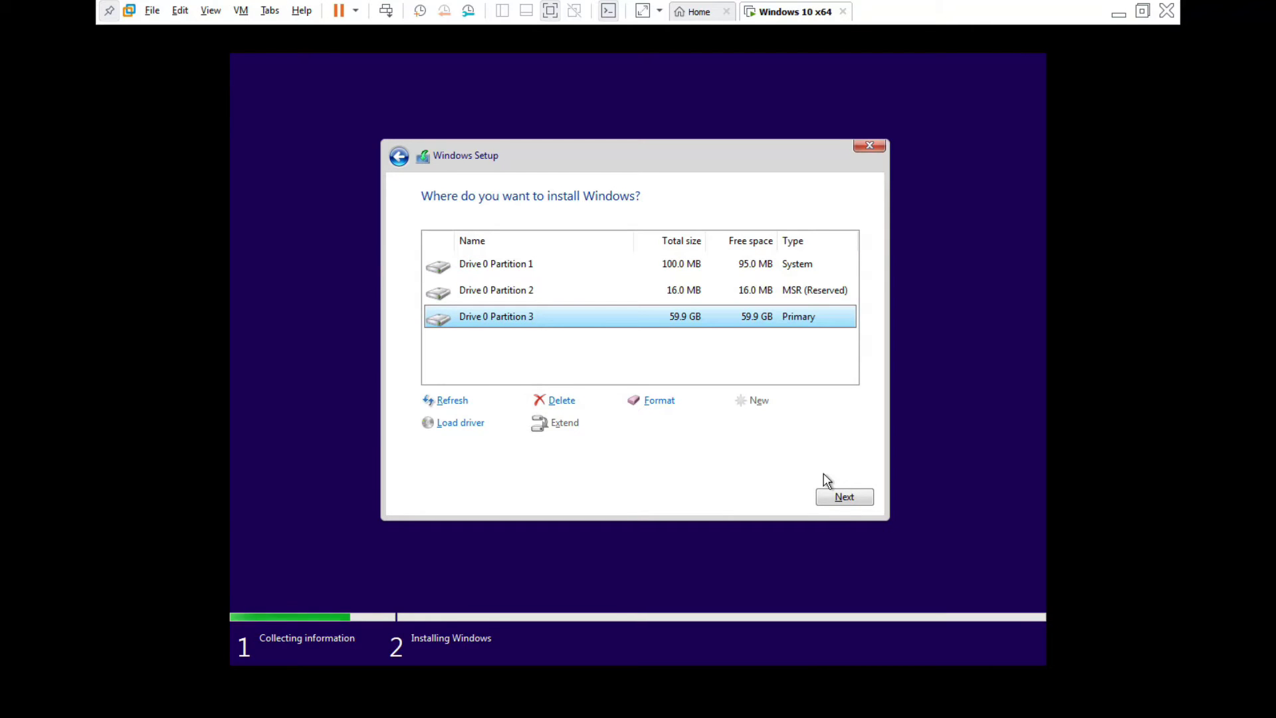
click(843, 497)
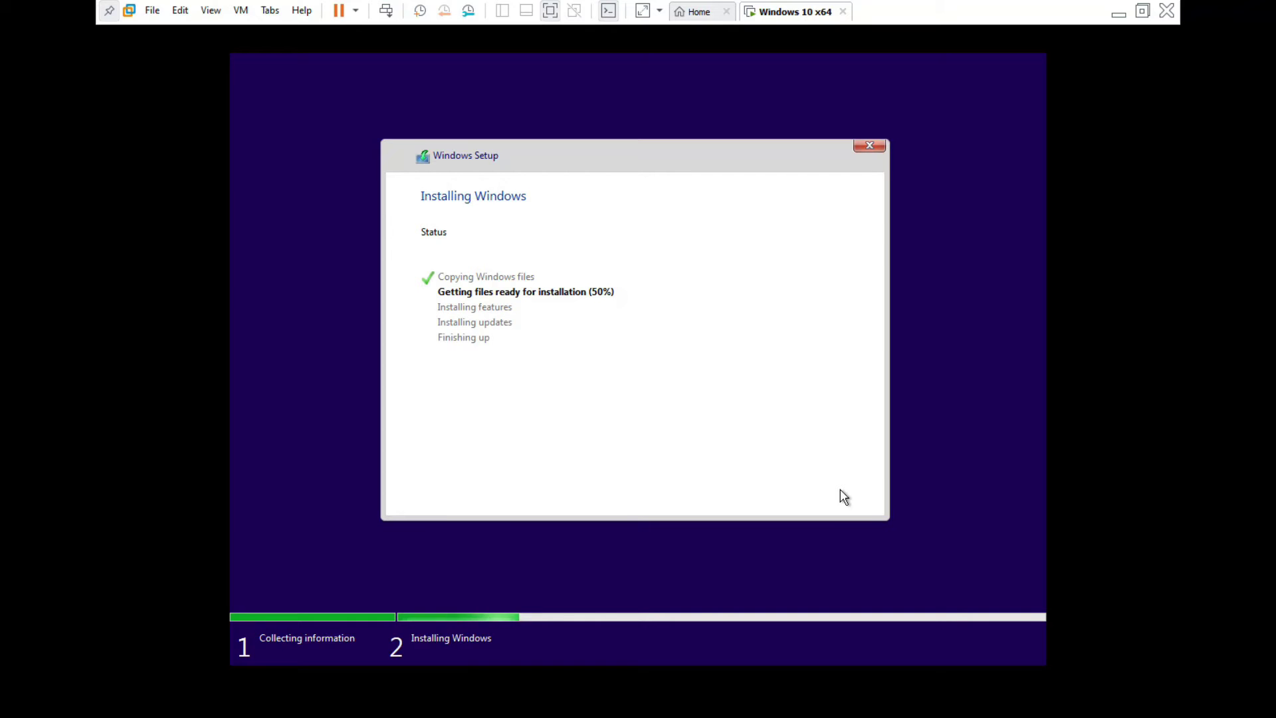
key(ctrl+alt)
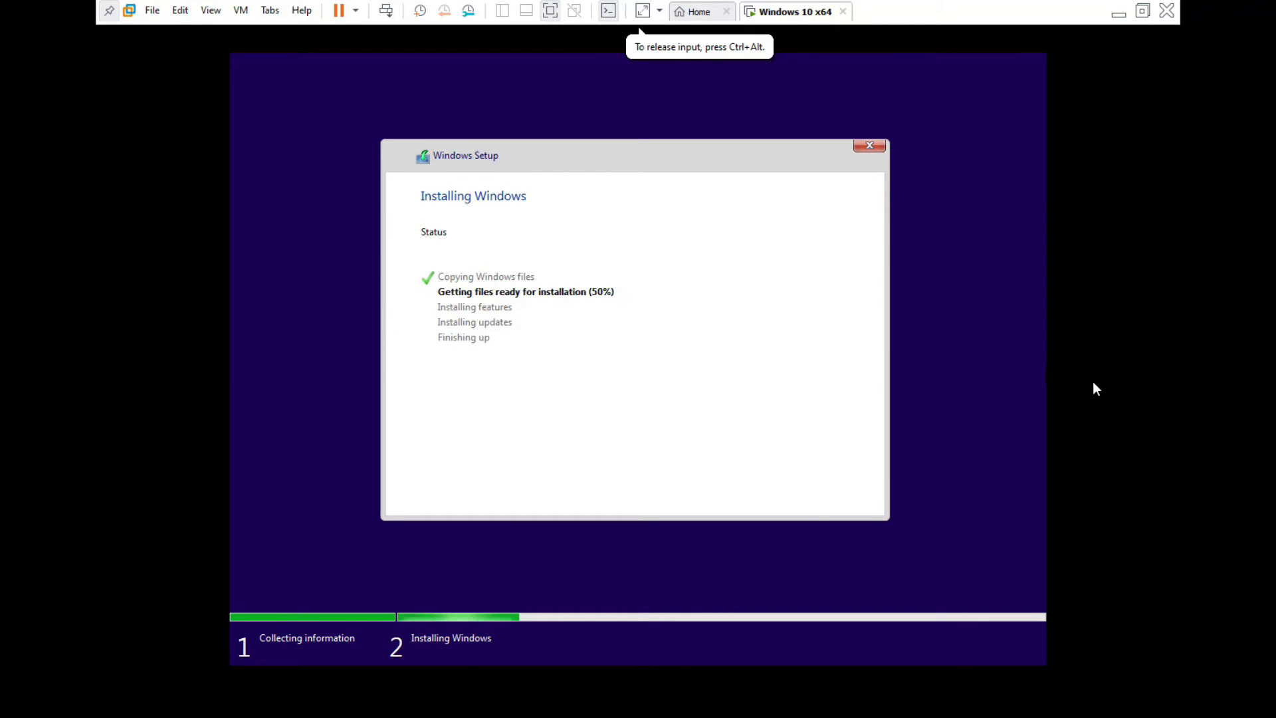